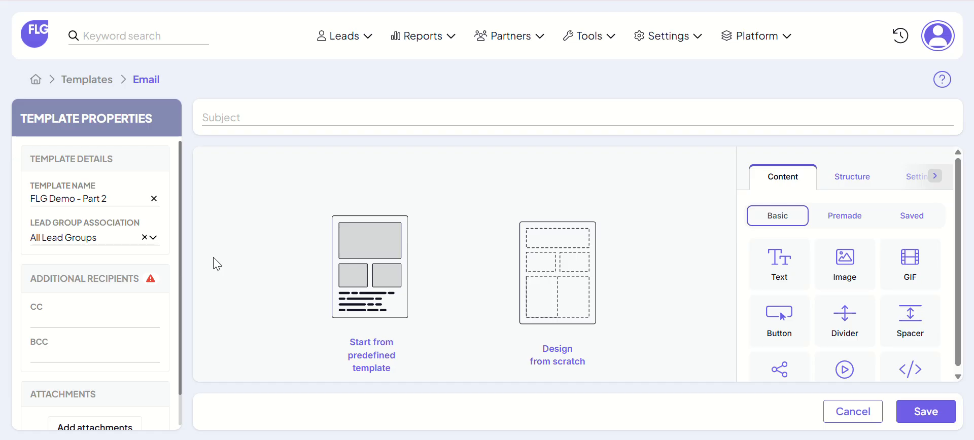
Step: Start from the predefined Flower workshops template, checking its mobile and desktop previews before applying it to the email
click(347, 292)
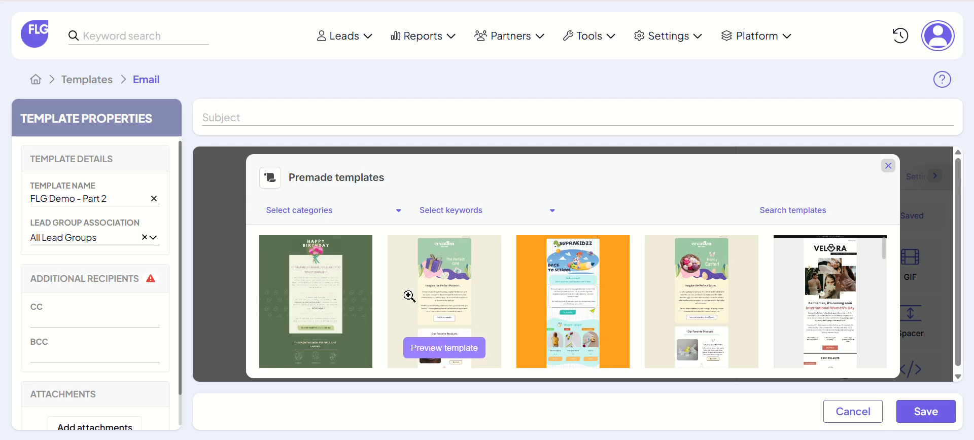
scroll(409, 296, down, 3)
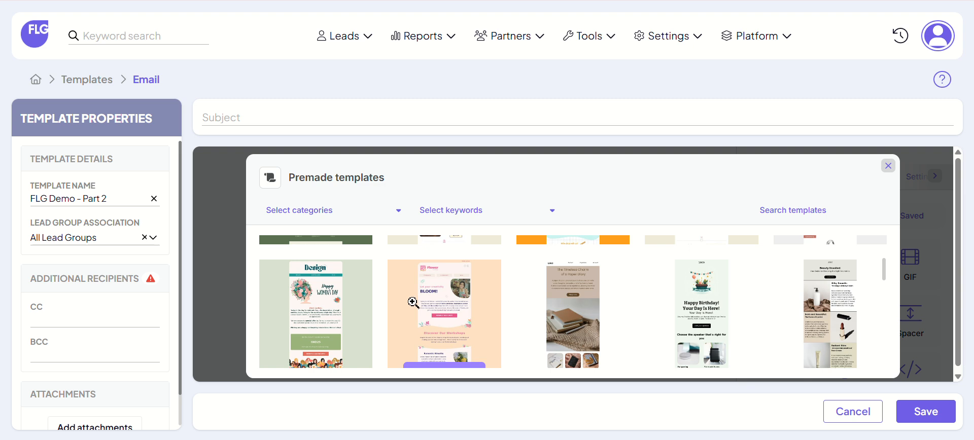
click(456, 327)
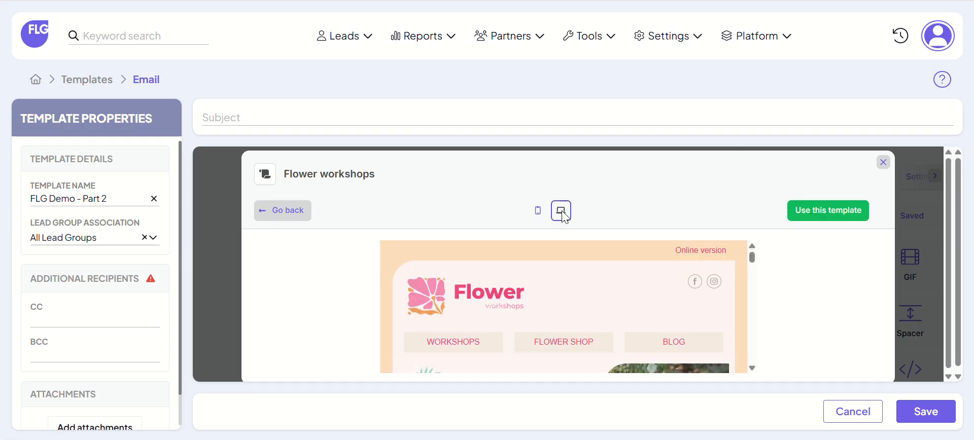
click(536, 211)
click(561, 212)
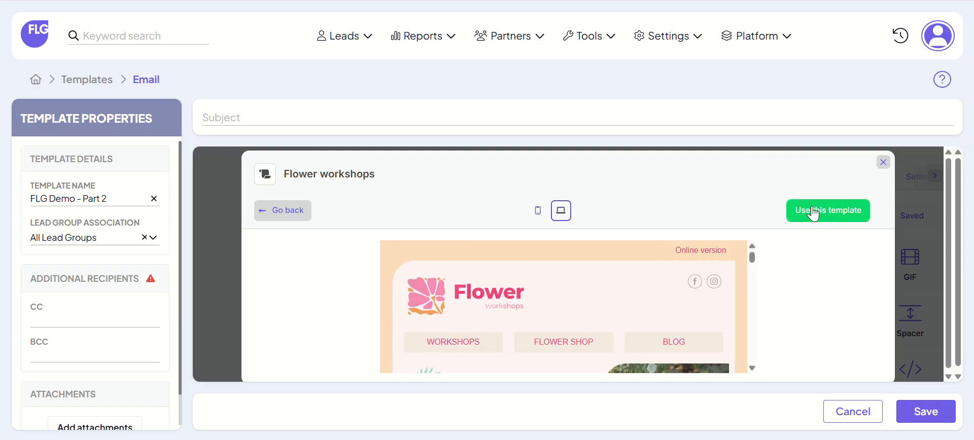
click(783, 219)
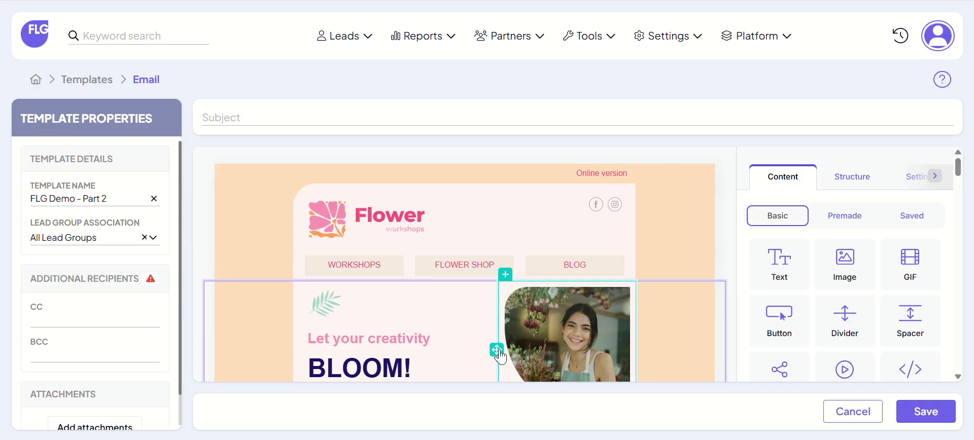
Step: Delete the contact section with the e-mail button and the decorative wave dividers around it from the lower part of the email
scroll(476, 317, down, 15)
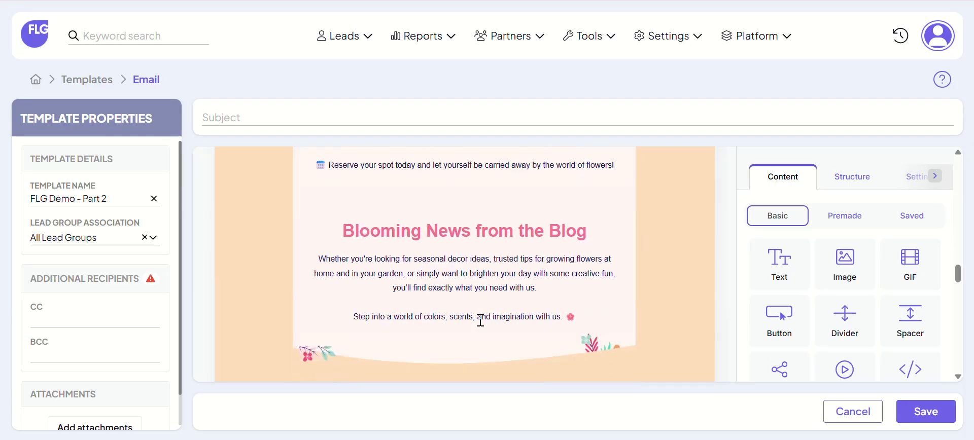
scroll(480, 321, down, 15)
scroll(481, 320, up, 8)
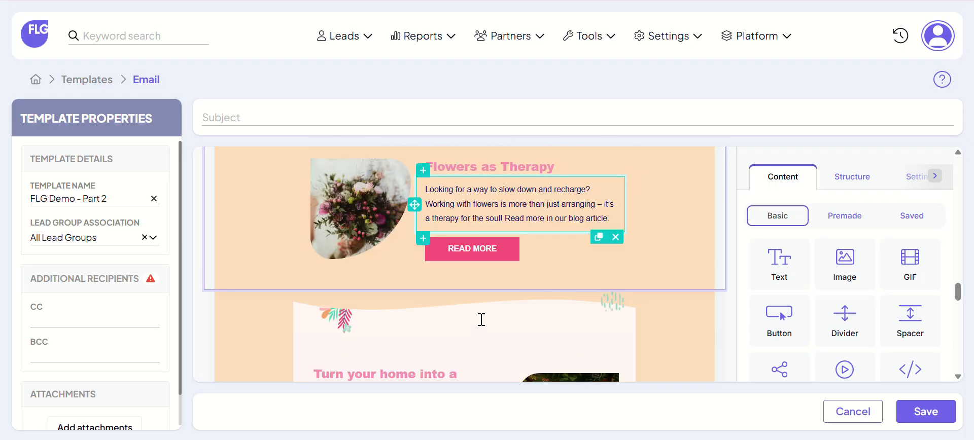
scroll(481, 320, down, 10)
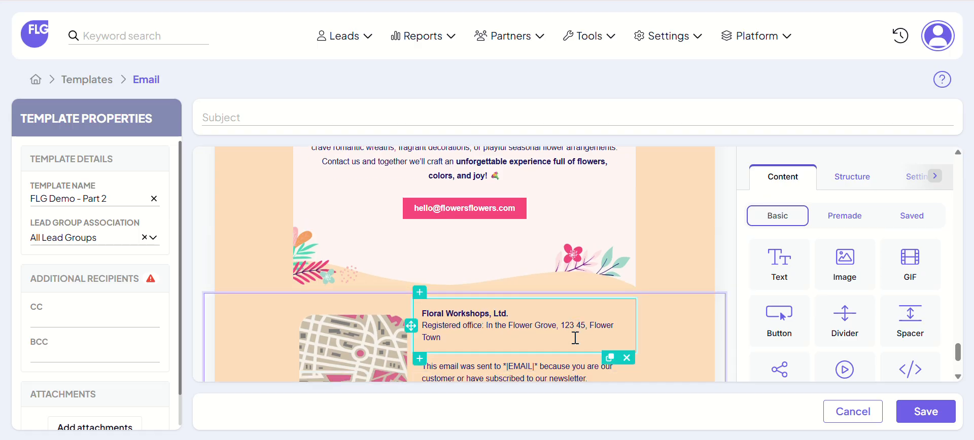
scroll(575, 338, down, 3)
scroll(563, 278, up, 3)
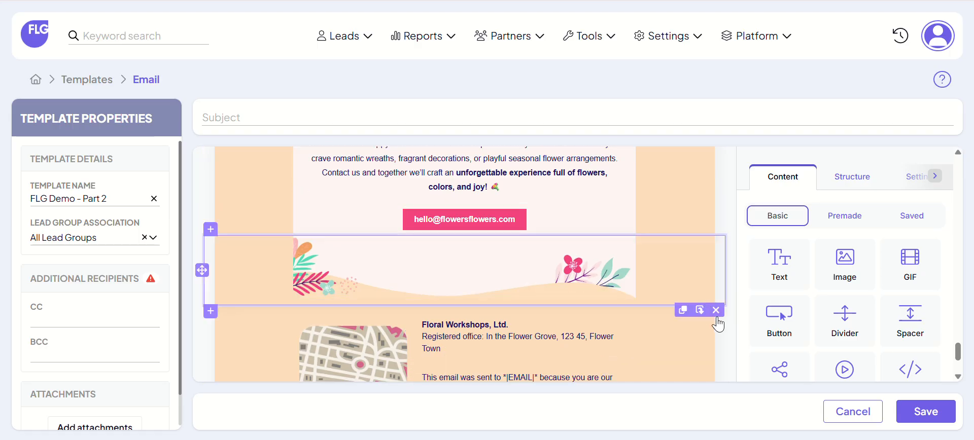
click(716, 310)
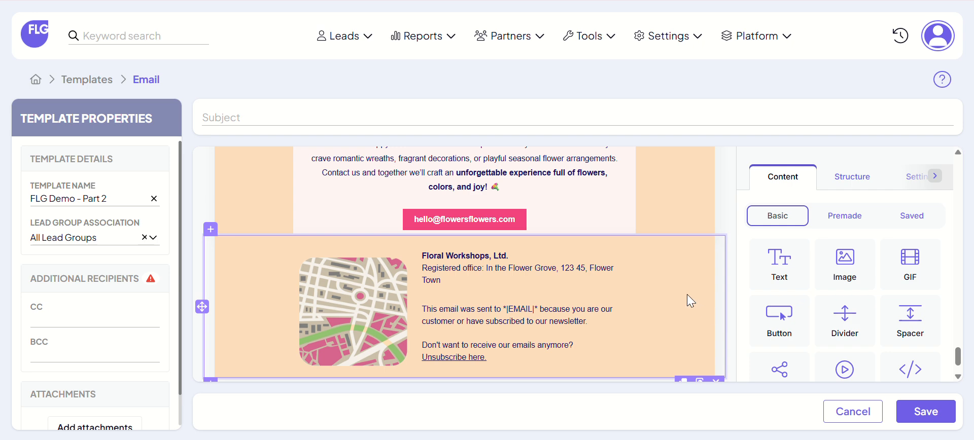
click(715, 242)
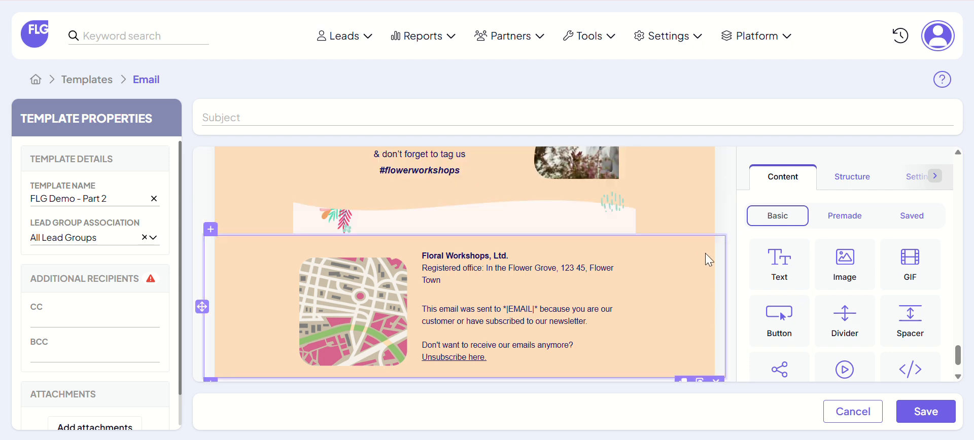
click(716, 241)
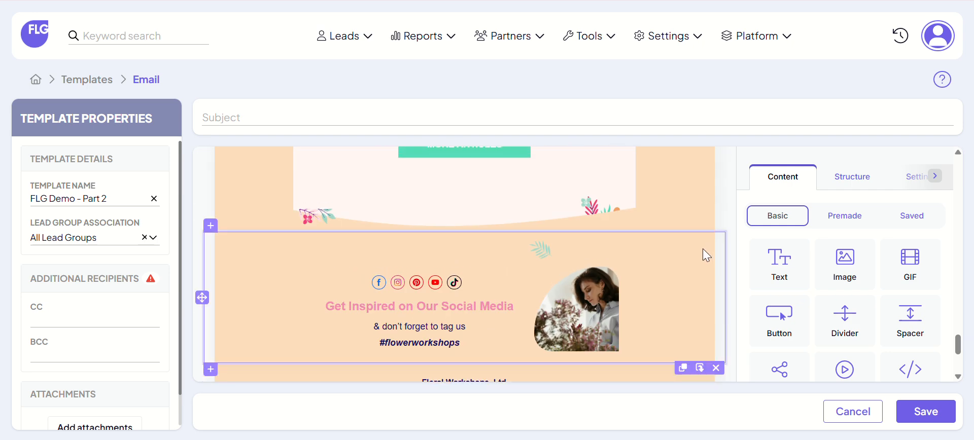
click(715, 237)
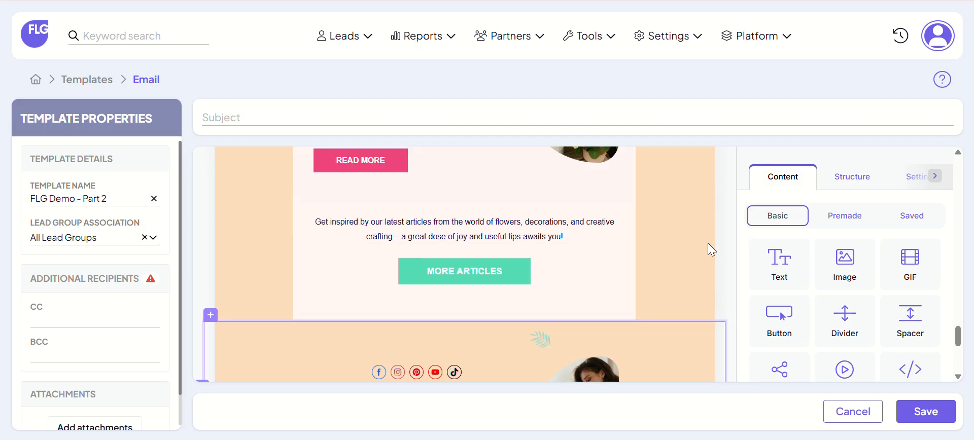
Step: Delete the "Turn your home into a blooming sanctuary!" section along with the blank strip and wave divider next to it
scroll(711, 295, up, 3)
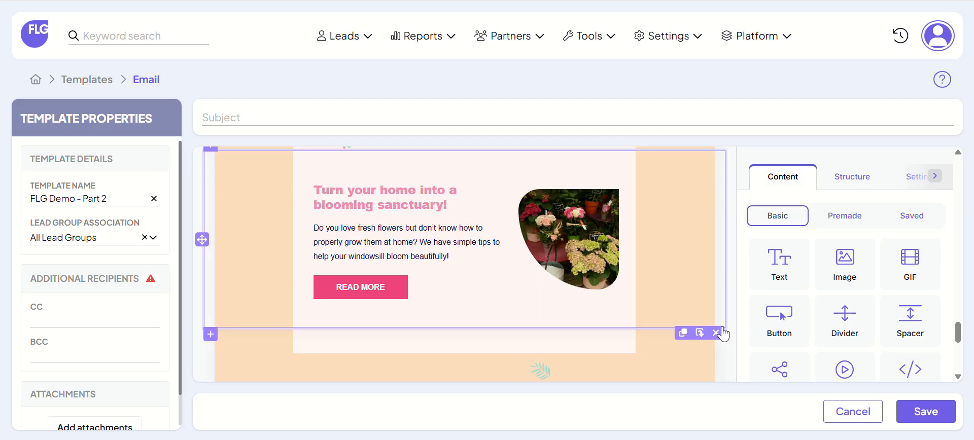
click(715, 330)
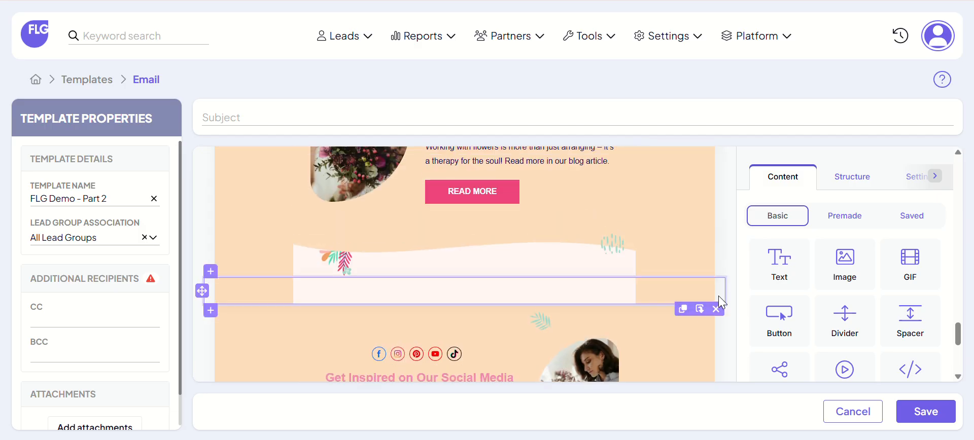
click(714, 307)
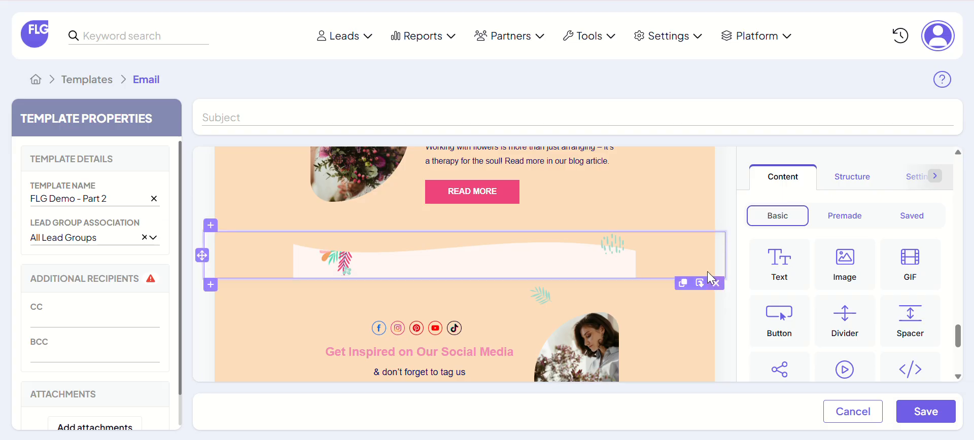
click(710, 274)
scroll(647, 273, up, 10)
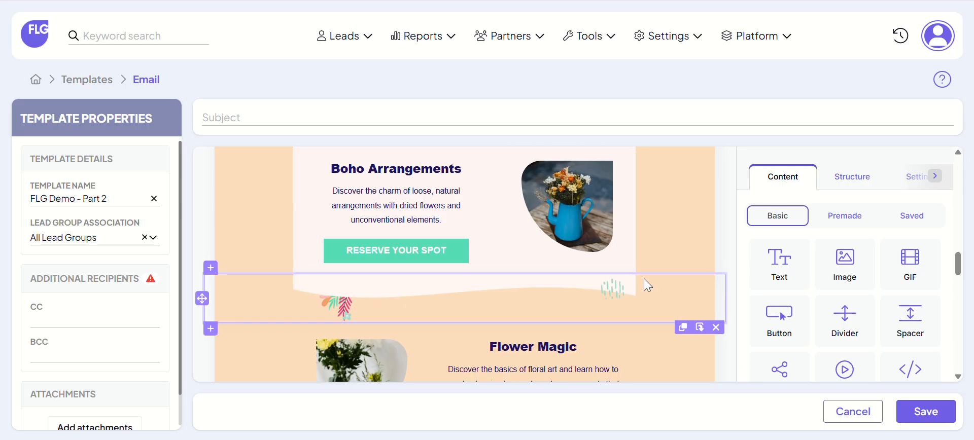
Step: Replace the Flower workshops logo in the email header with the round purple FLG logo stored in the file manager
scroll(419, 256, up, 5)
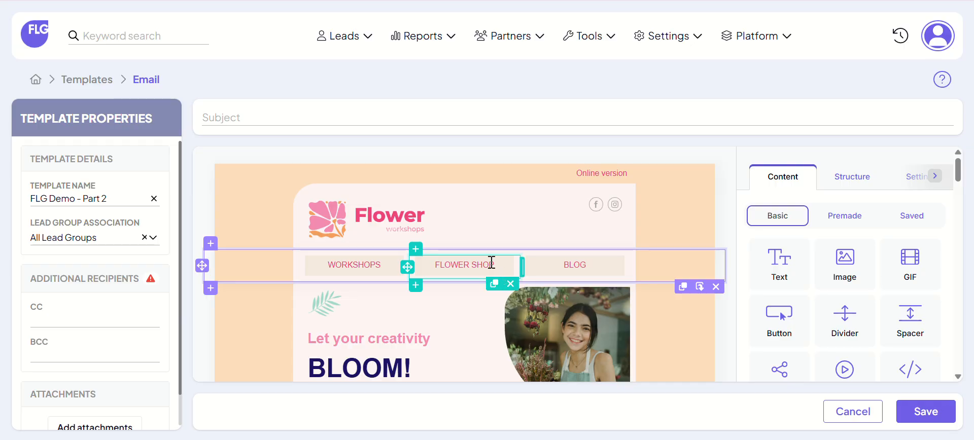
click(343, 221)
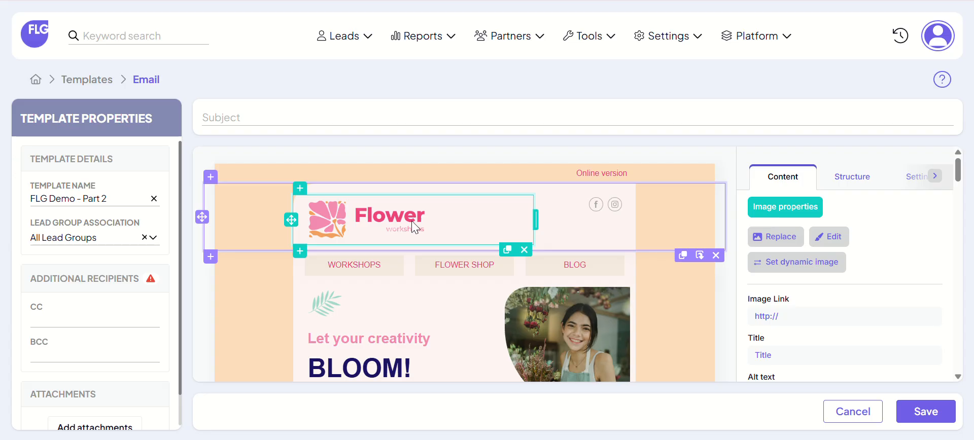
click(762, 239)
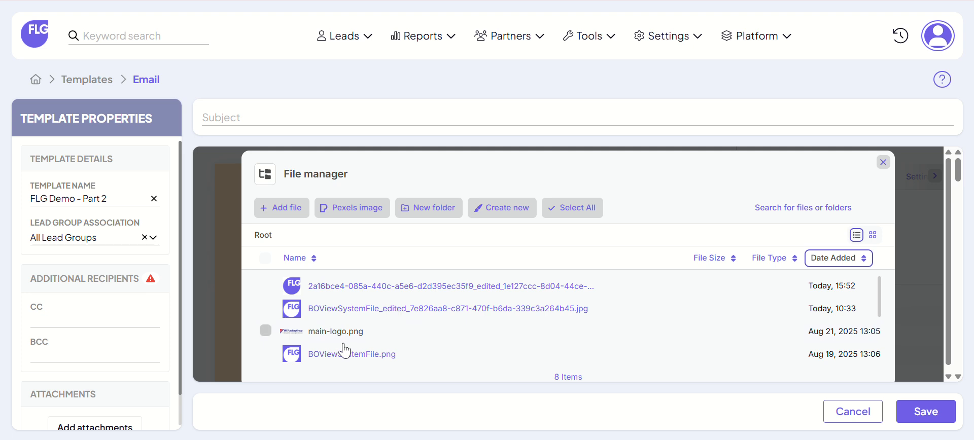
click(358, 282)
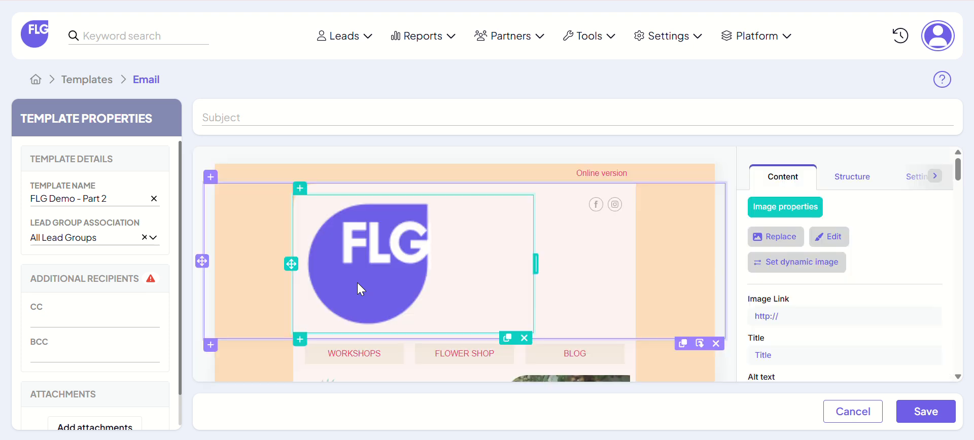
Step: Reduce the header logo's image size to 75 px
scroll(831, 294, down, 3)
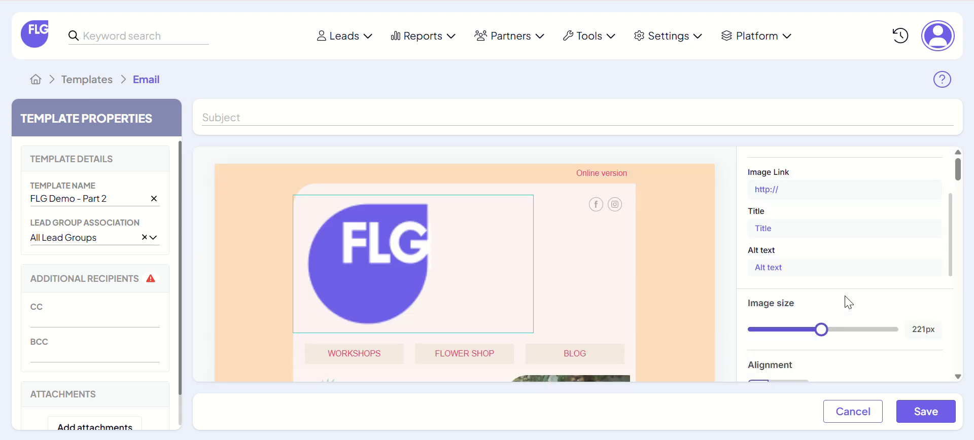
drag(820, 335, 769, 352)
scroll(822, 312, down, 3)
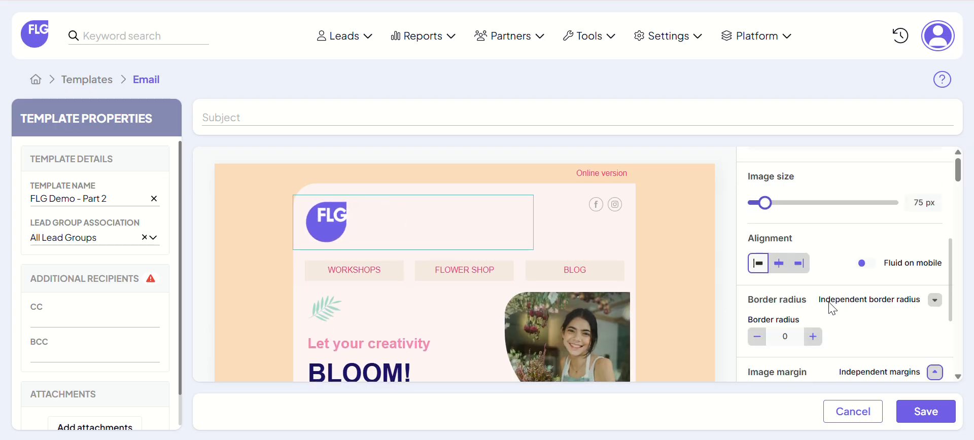
Step: Try centre and right alignment on the header logo, set it back to left-aligned, and enable Fluid on mobile
click(782, 267)
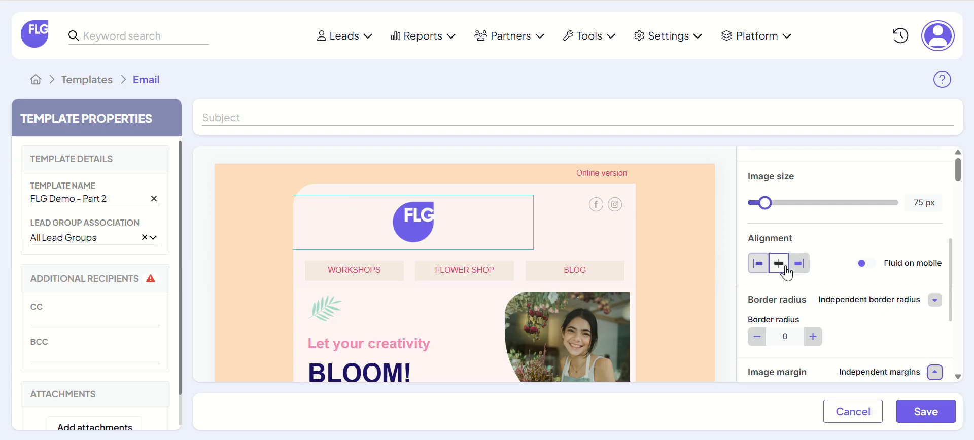
click(798, 264)
click(758, 263)
click(778, 264)
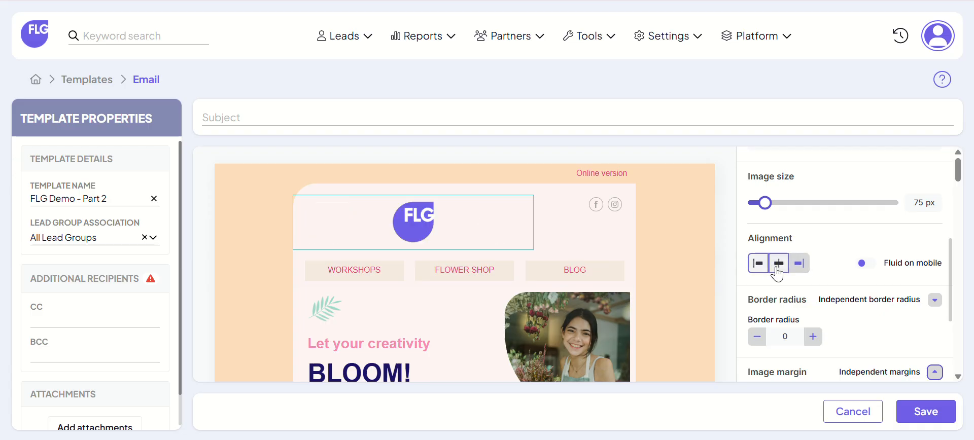
click(757, 263)
click(864, 263)
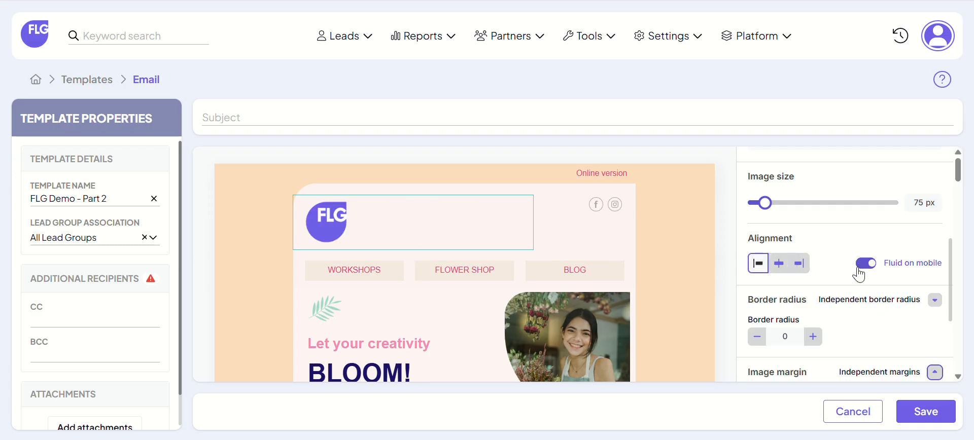
Step: Review the header logo's margin settings and set its image link to getflg.com
scroll(859, 303, down, 2)
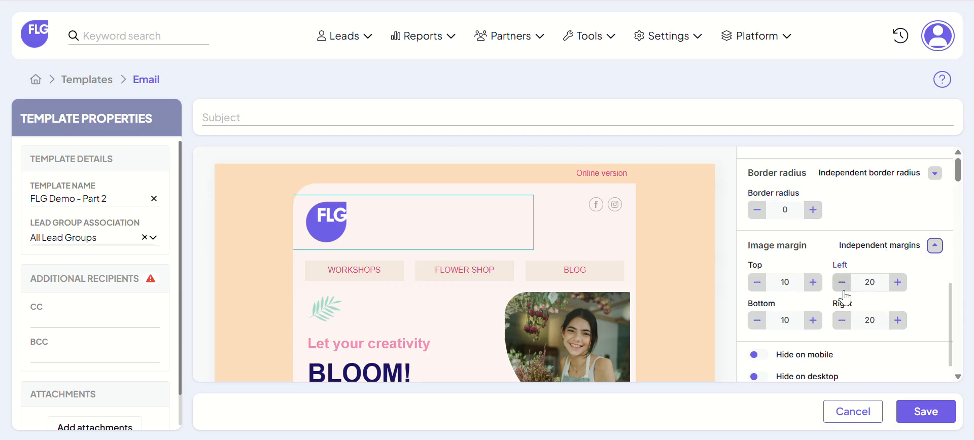
scroll(841, 281, up, 5)
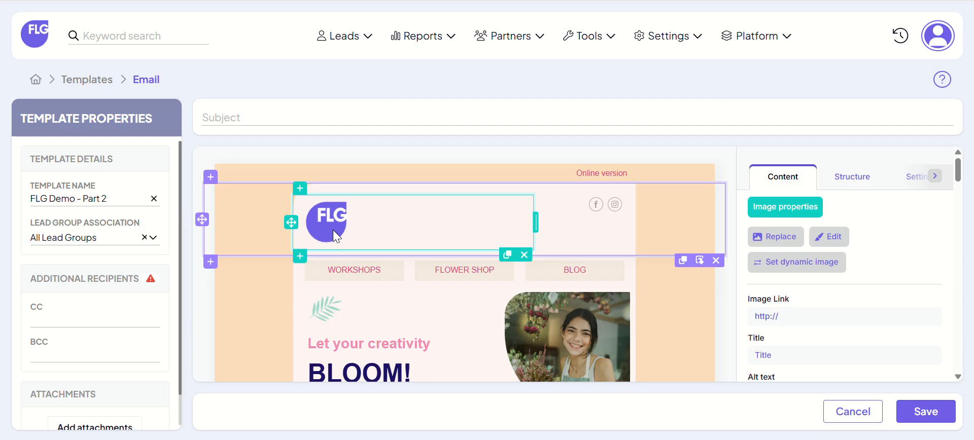
click(794, 315)
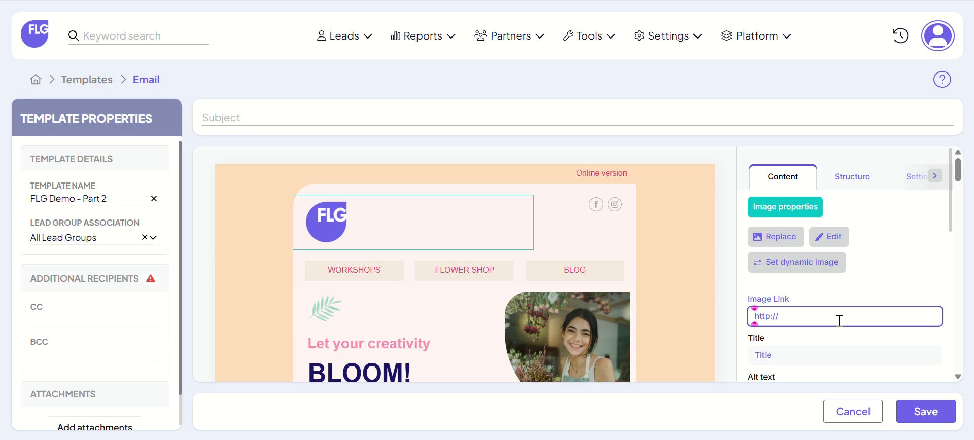
text(getflg.com)
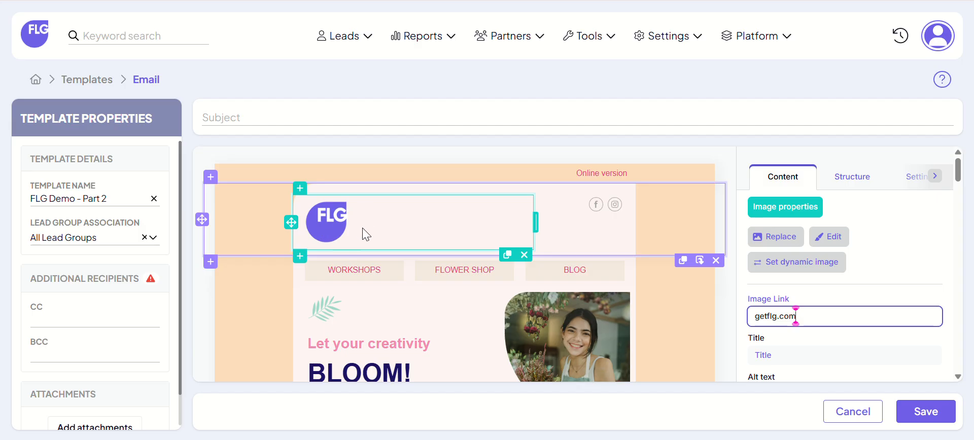
click(729, 171)
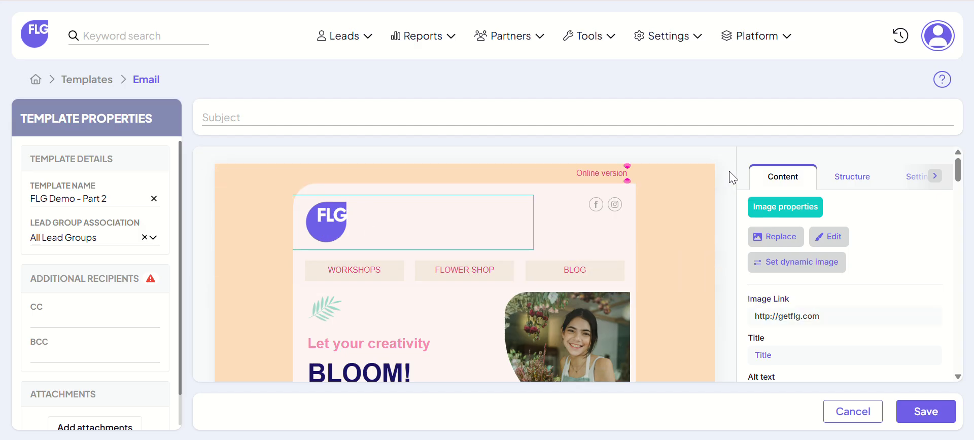
Step: Try the Rounded black style on the header's social network icons, and settle on the coloured Rounded style
click(621, 213)
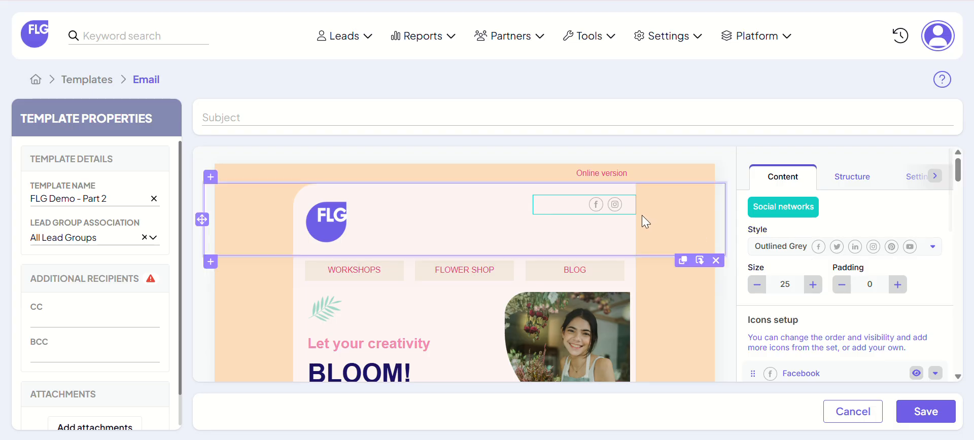
click(865, 247)
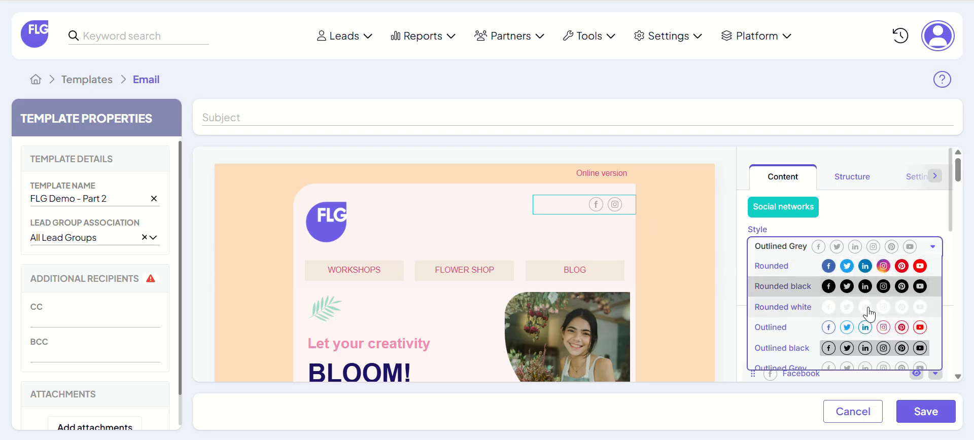
click(858, 286)
click(841, 252)
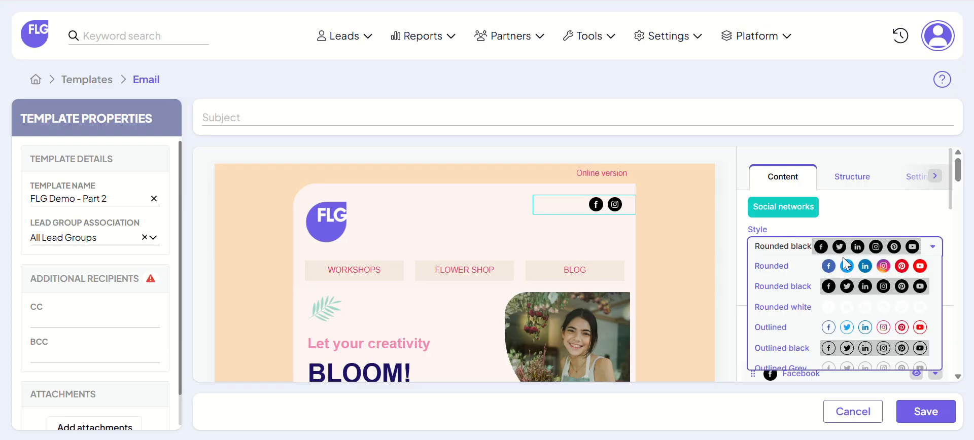
click(847, 266)
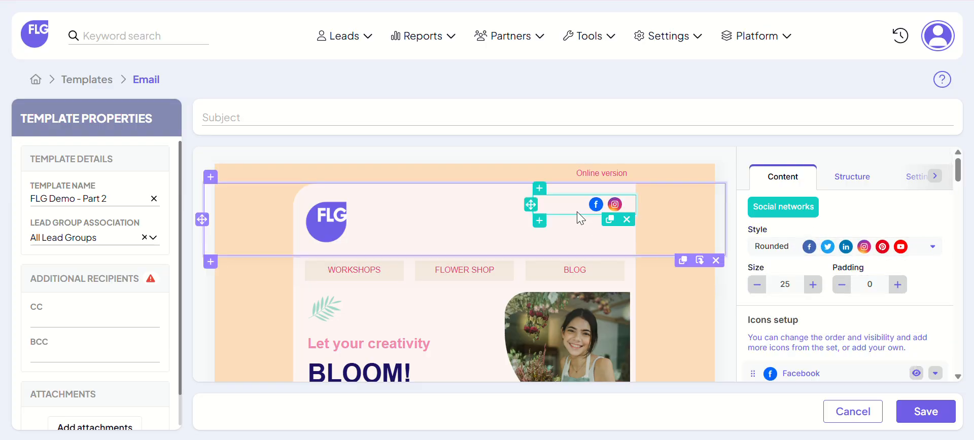
Step: Increase the size of the header's social network icons to 28
click(812, 284)
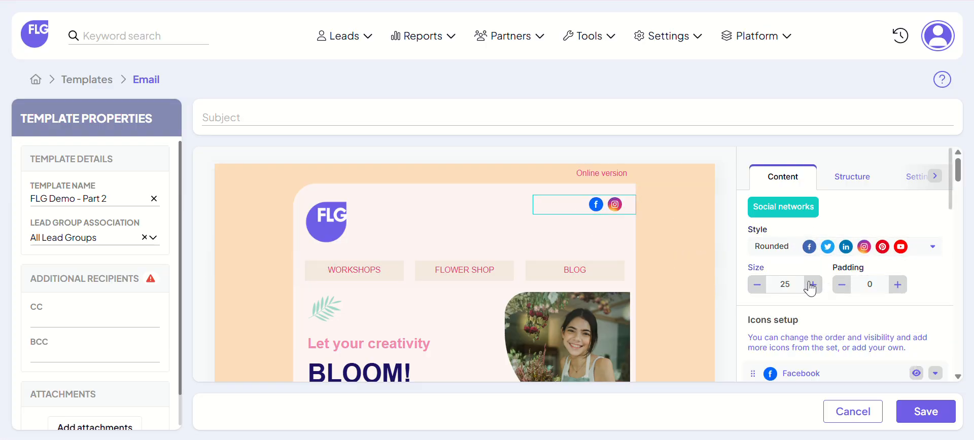
click(813, 286)
click(813, 285)
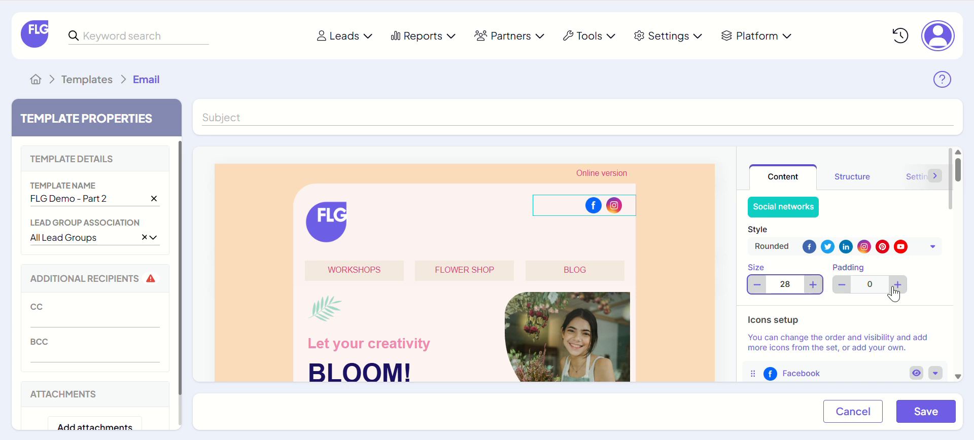
Step: Hide the Instagram icon and show the Linkedin and Youtube icons in the header's social networks block
scroll(862, 322, down, 3)
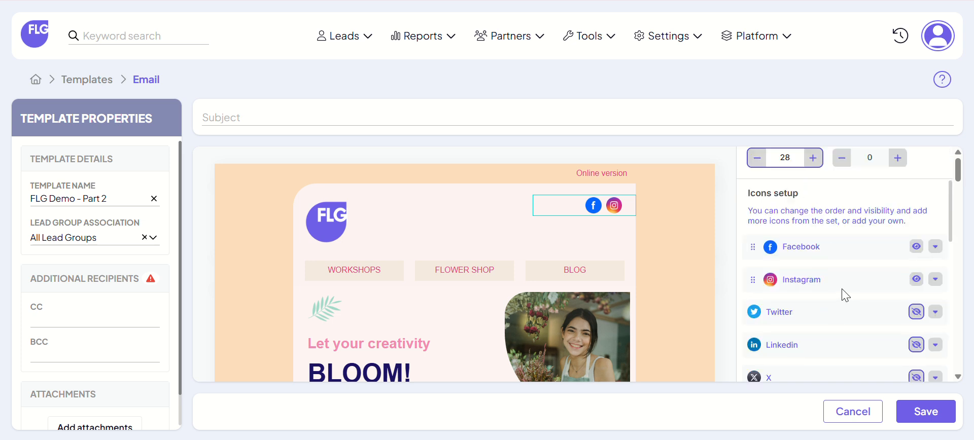
click(915, 280)
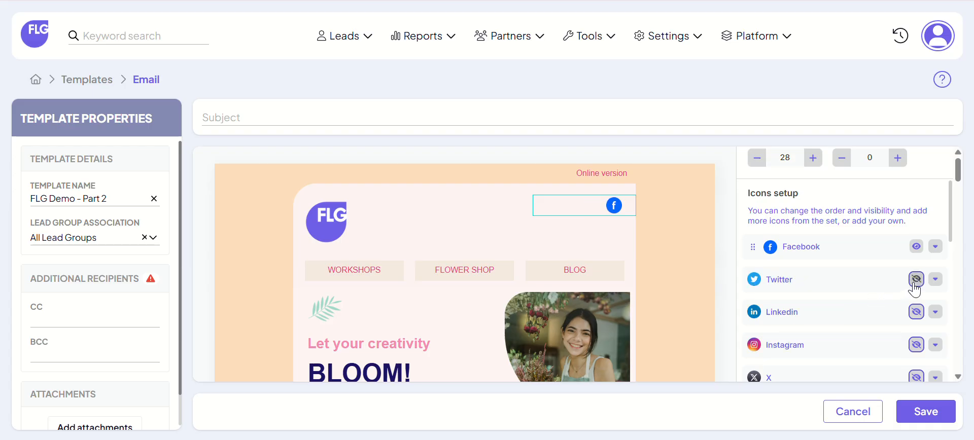
click(915, 311)
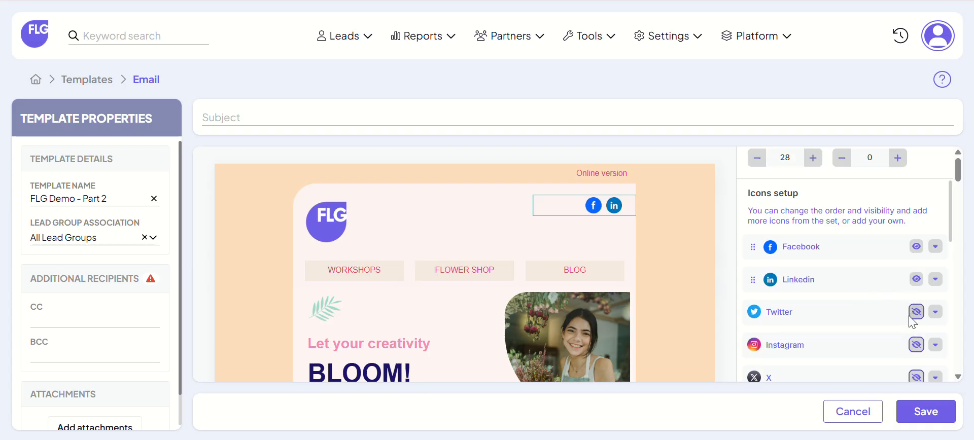
scroll(913, 322, down, 2)
click(916, 317)
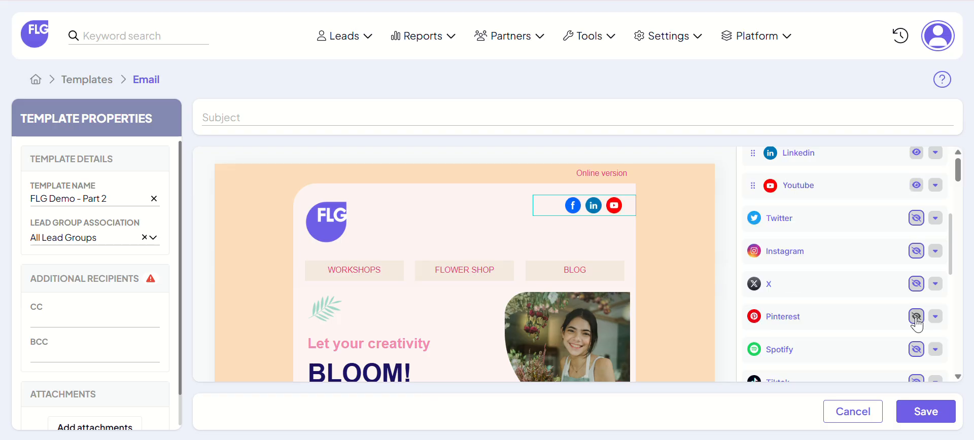
Step: Open the Facebook icon's link and alt text settings
mouse_move(667, 243)
scroll(905, 215, up, 3)
click(934, 247)
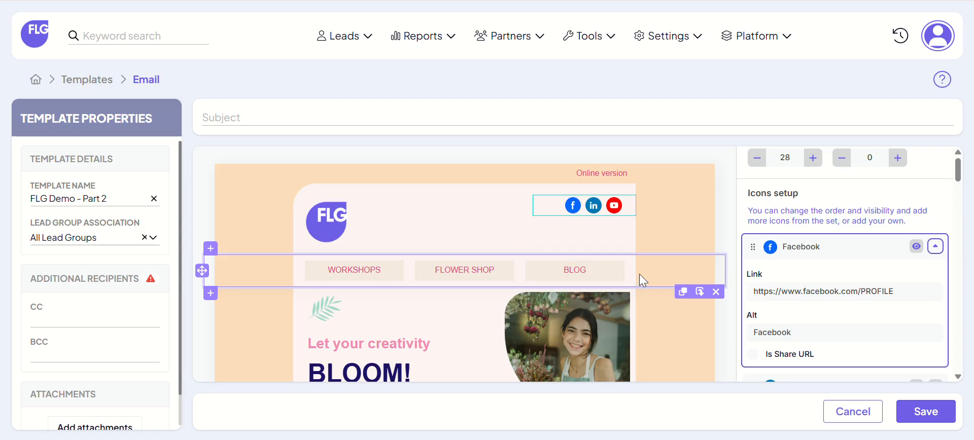
Step: Set the navigation button row's background color to the logo's purple, 6F5FE8, by sampling it from the FLG logo
click(658, 276)
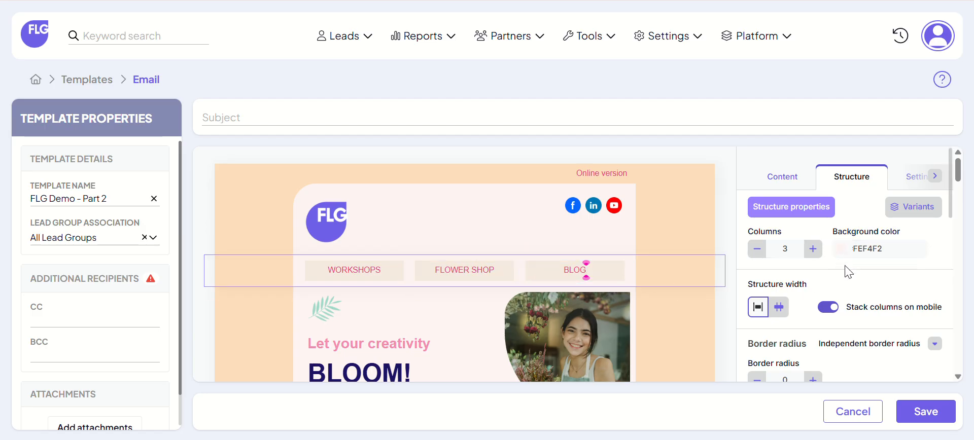
scroll(844, 276, down, 3)
scroll(846, 294, up, 3)
click(844, 249)
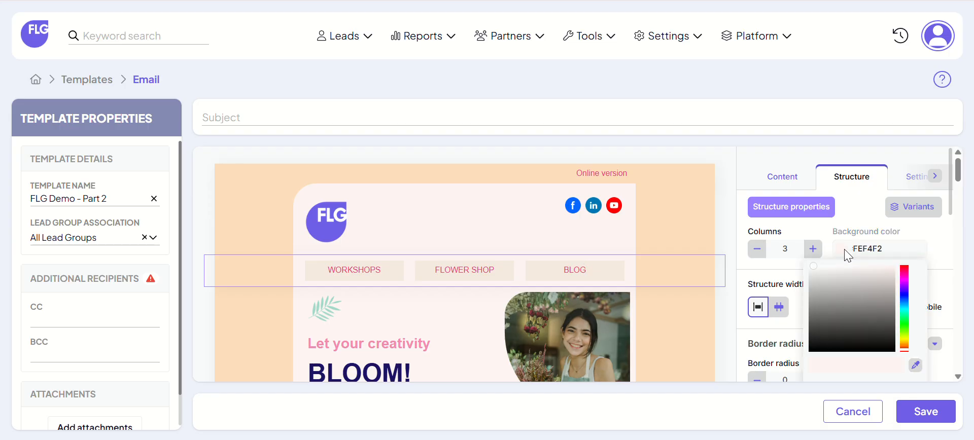
click(915, 365)
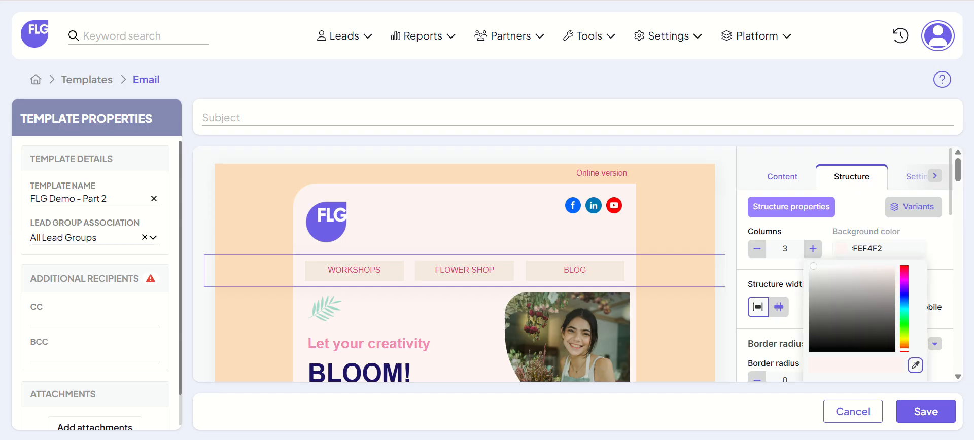
click(326, 227)
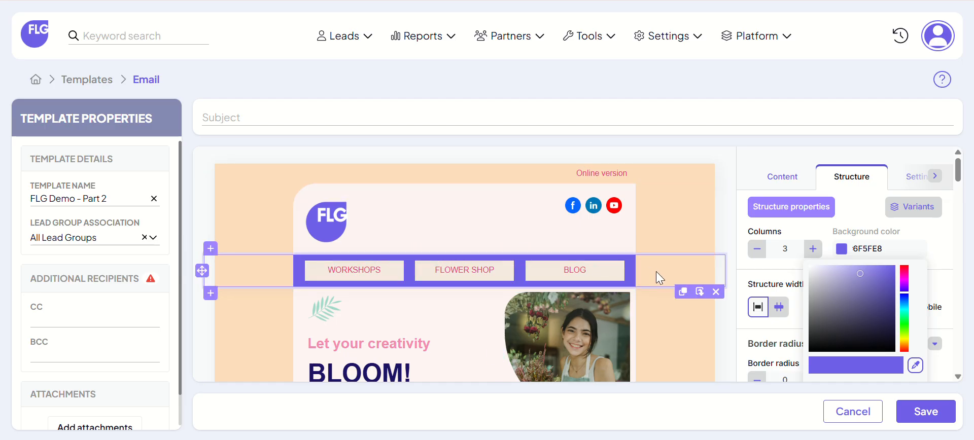
Step: Look through the font choices and link setting of the BLOG button without changing them
click(605, 272)
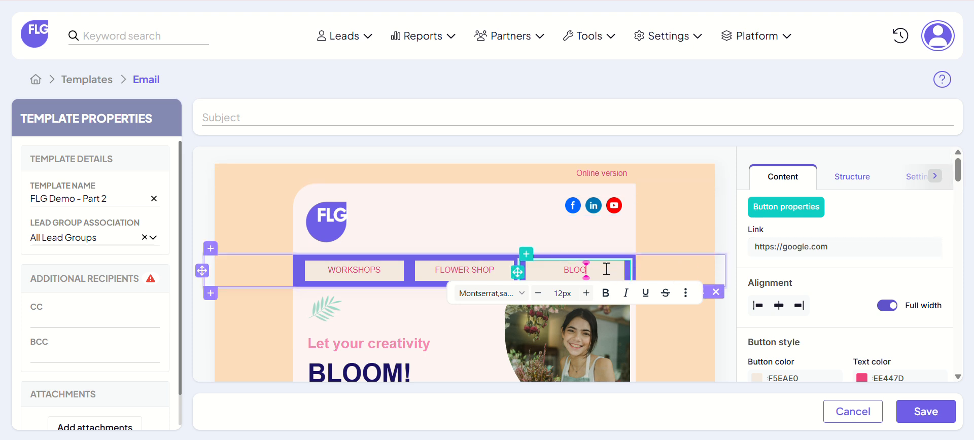
click(522, 292)
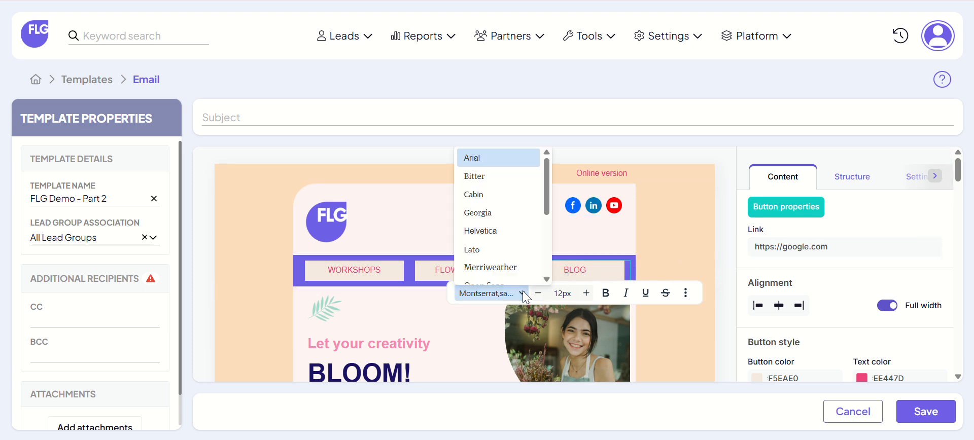
click(523, 291)
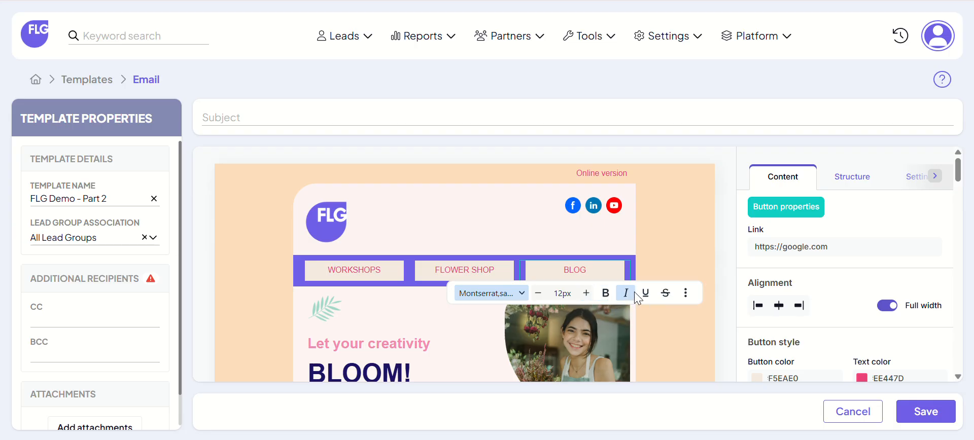
click(823, 252)
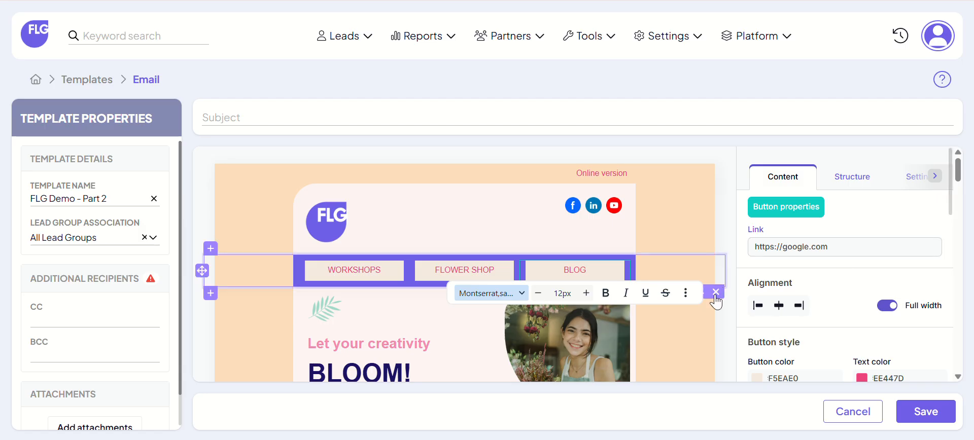
Step: Replace the BLOG button's label with "Website"
click(602, 270)
drag(601, 270, 564, 271)
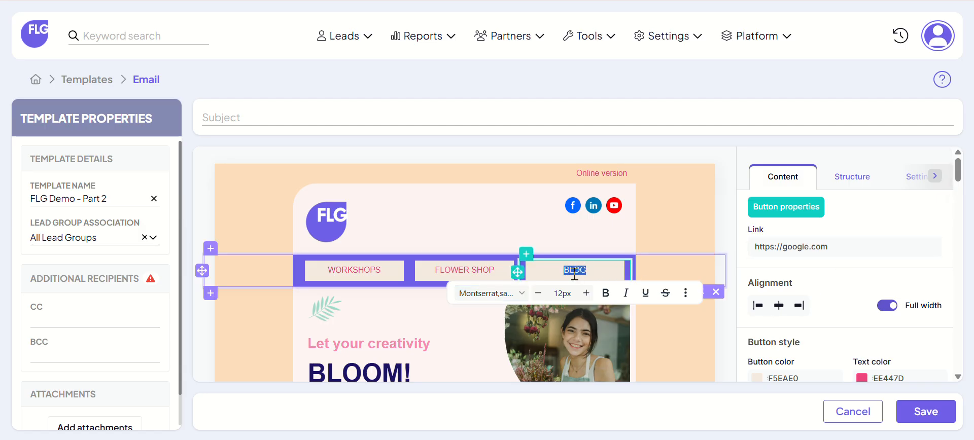
key(BackSpace)
key(Caps_Lock)
text(We)
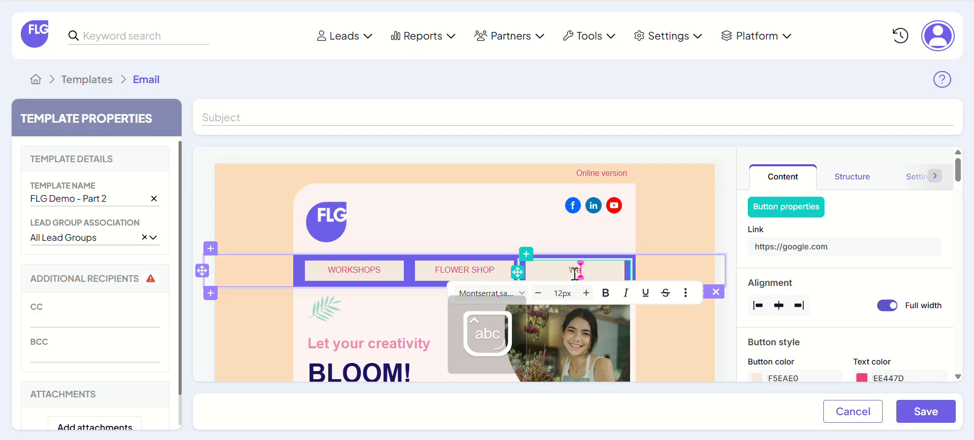
text(bsite)
Step: Set the Website button's link to getflg.com
drag(838, 246, 744, 259)
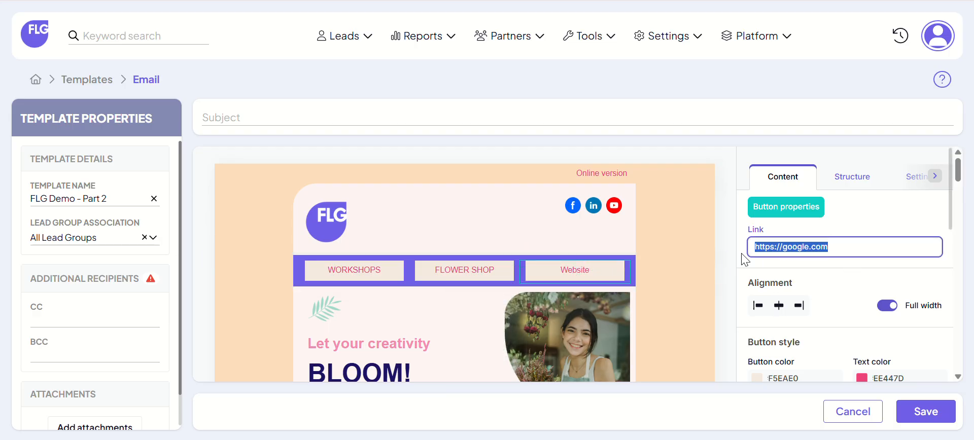
text(get)
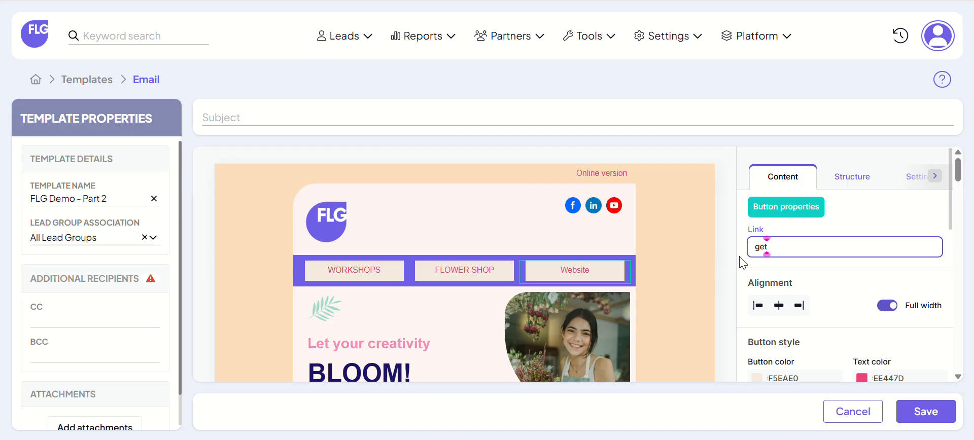
text(flg.cp)
key(Num_Lock)
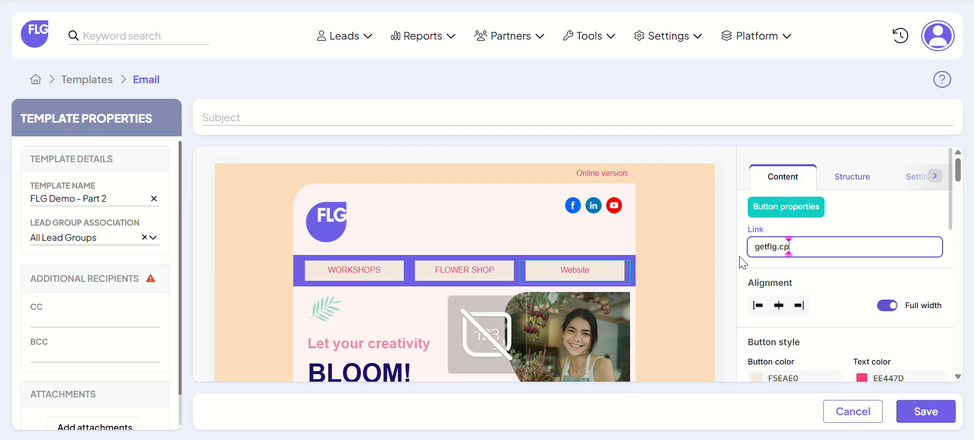
key(Num_Lock)
key(BackSpace)
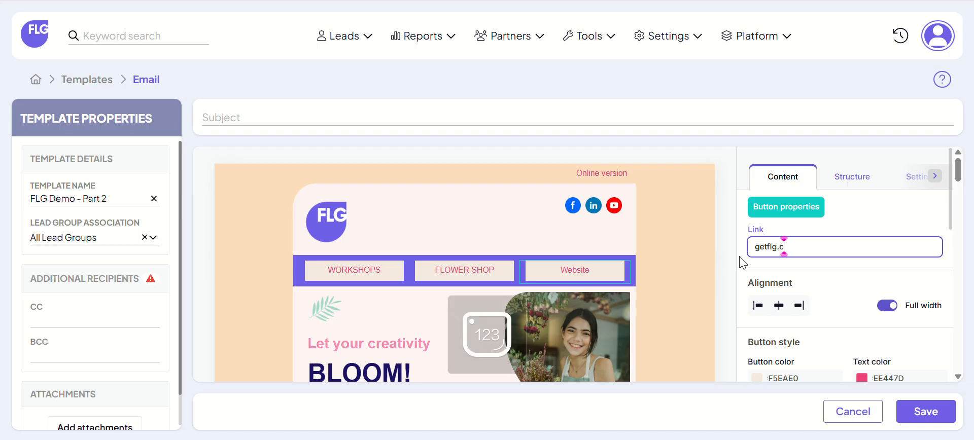
text(om)
click(884, 233)
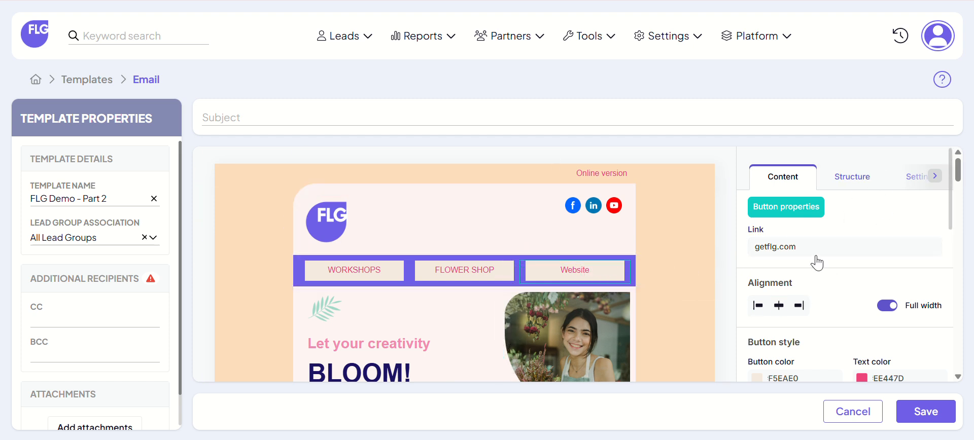
Step: Replace the FLOWER SHOP button's label with "Pricing"
triple_click(490, 270)
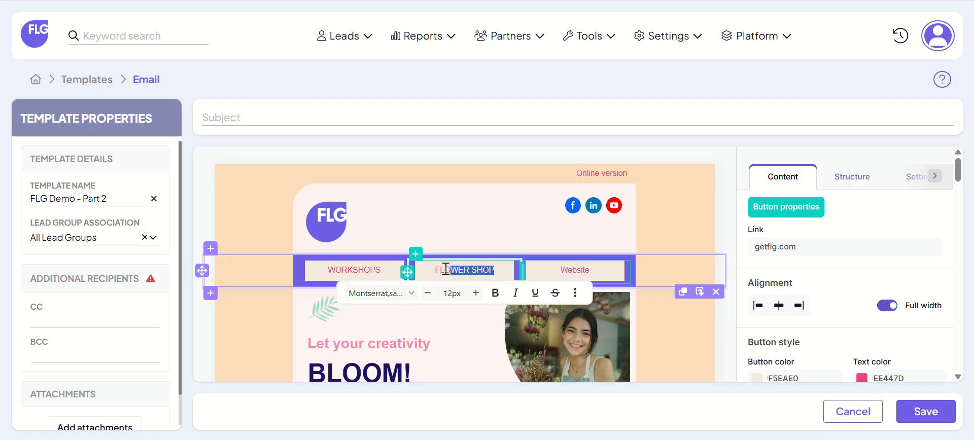
key(Caps_Lock)
text(Pr)
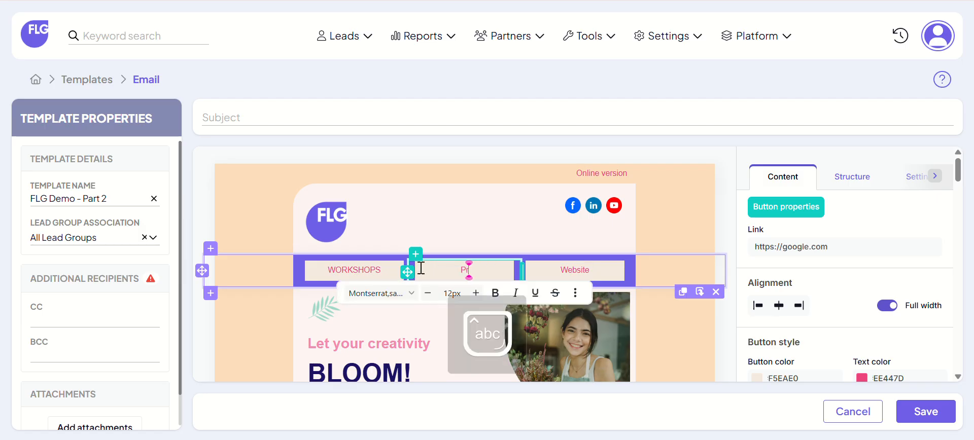
text(icinh)
Step: Set the Pricing button's link to getflg.com/pricing
drag(851, 246, 716, 251)
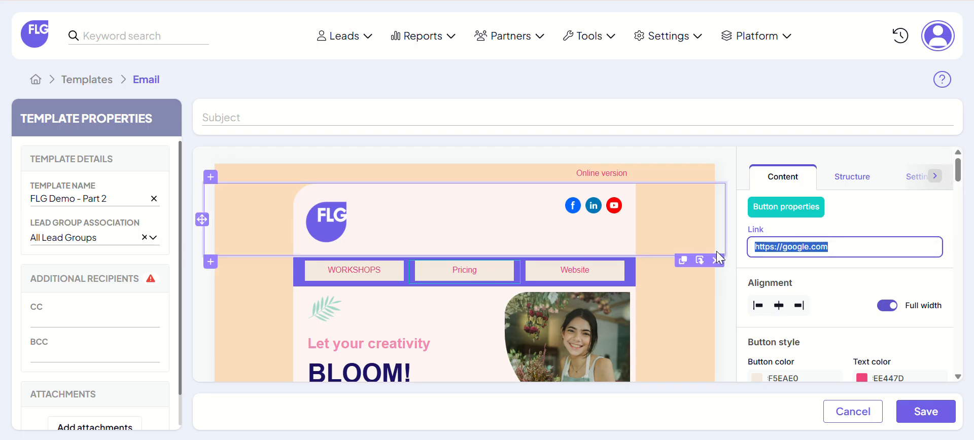
text(get)
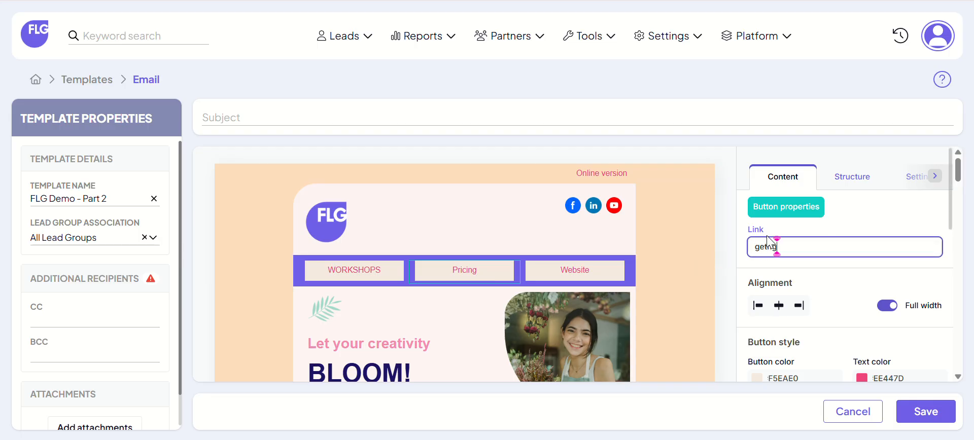
text(flg.com/pricing)
click(739, 245)
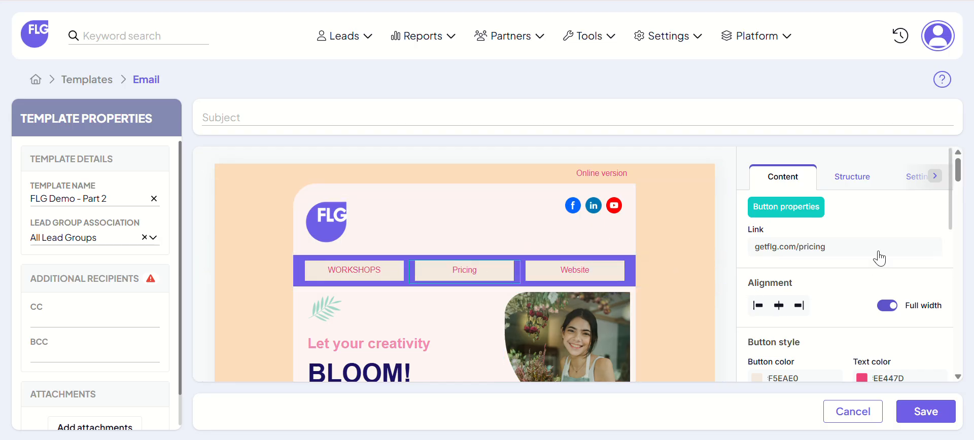
Step: Try the alternative structure width on the navigation button row and switch back to the original width option
scroll(882, 336, down, 3)
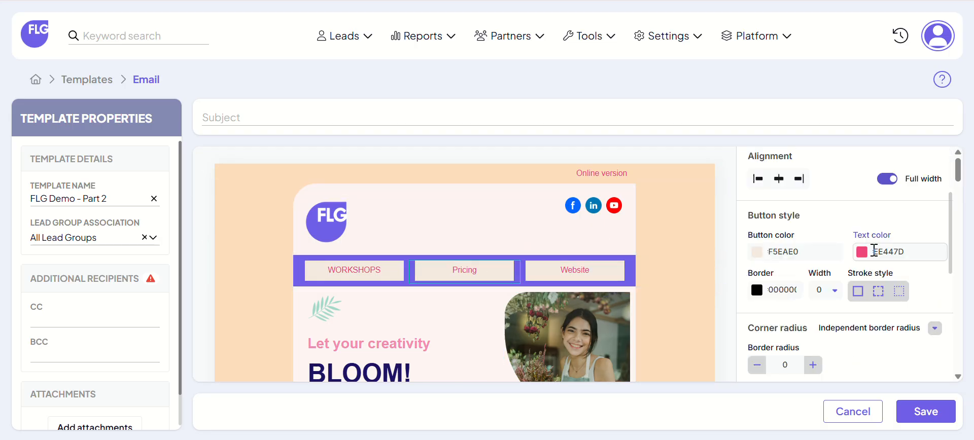
click(672, 272)
scroll(855, 289, down, 3)
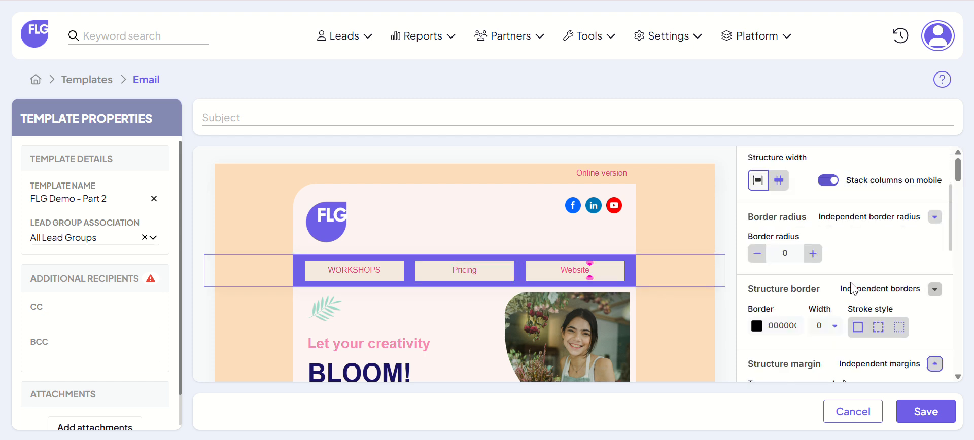
scroll(858, 228, up, 3)
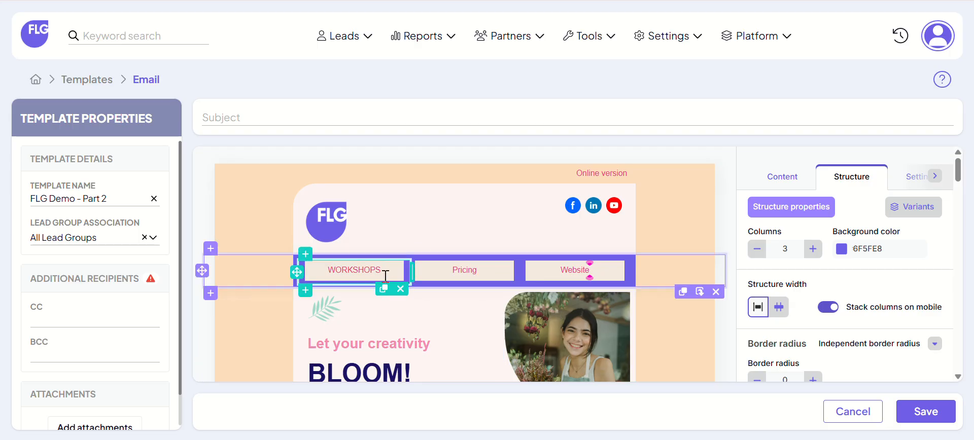
click(778, 308)
click(757, 306)
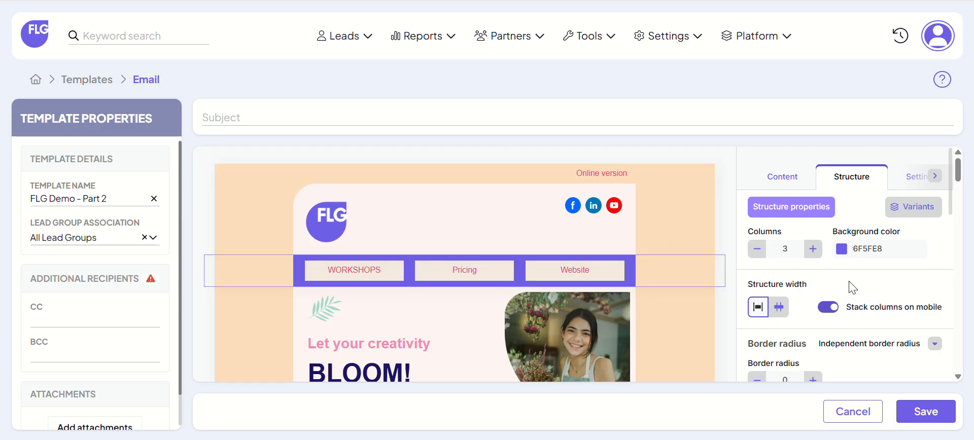
Step: Review the navigation row's border, margin, background image, device visibility and column alignment settings
scroll(852, 284, down, 5)
scroll(856, 301, down, 3)
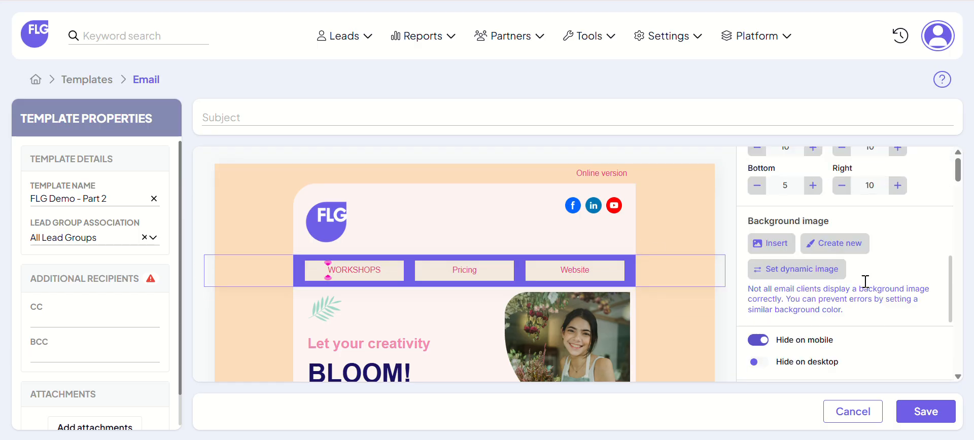
scroll(864, 282, down, 3)
scroll(847, 262, down, 2)
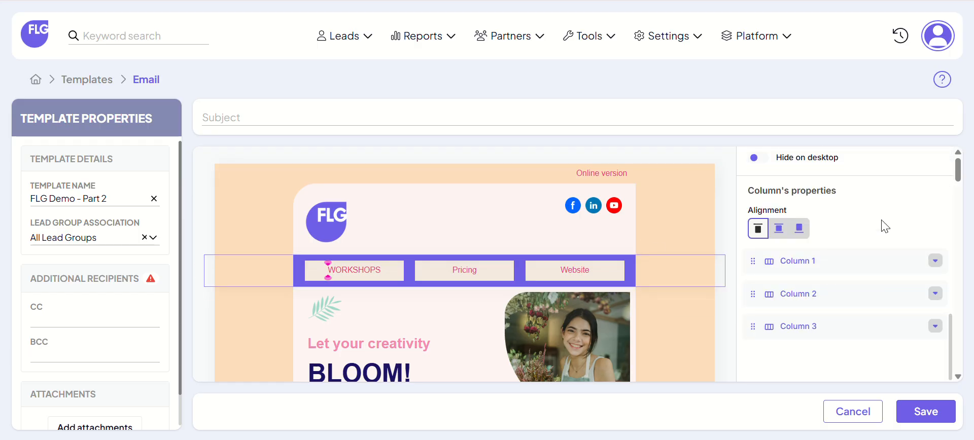
scroll(852, 234, up, 8)
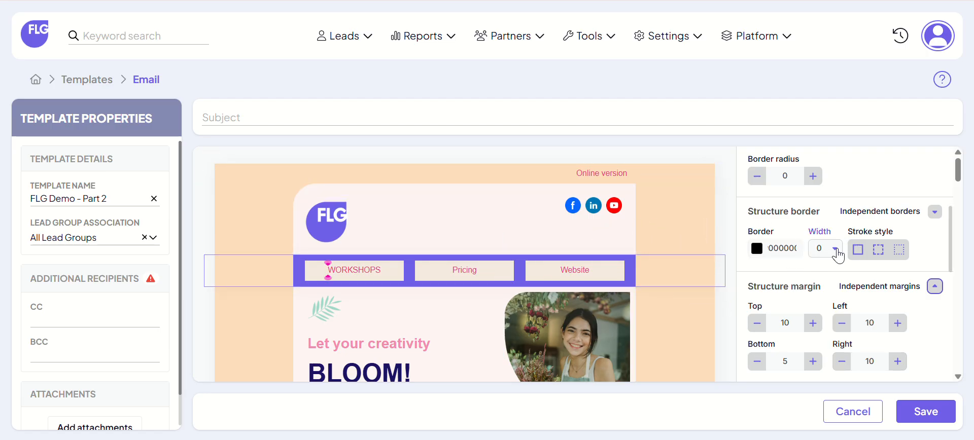
scroll(838, 248, up, 5)
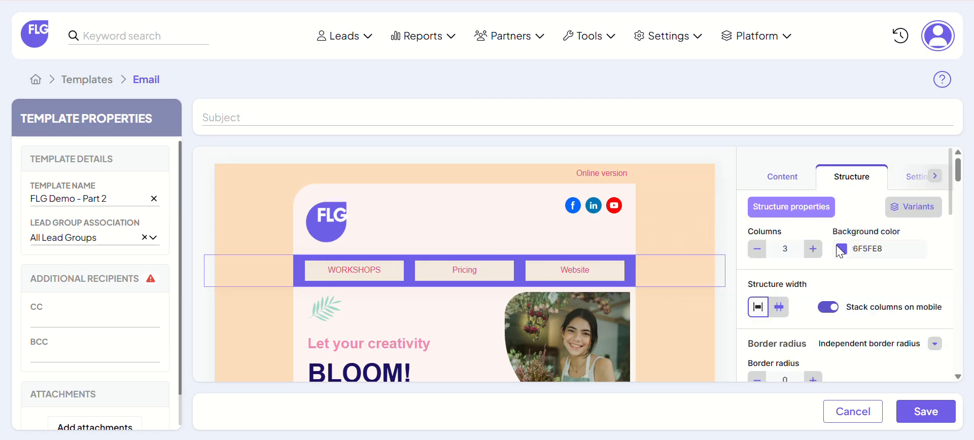
Step: Set the template's e-mail background color to 6F5FE8 in the general template settings
click(899, 185)
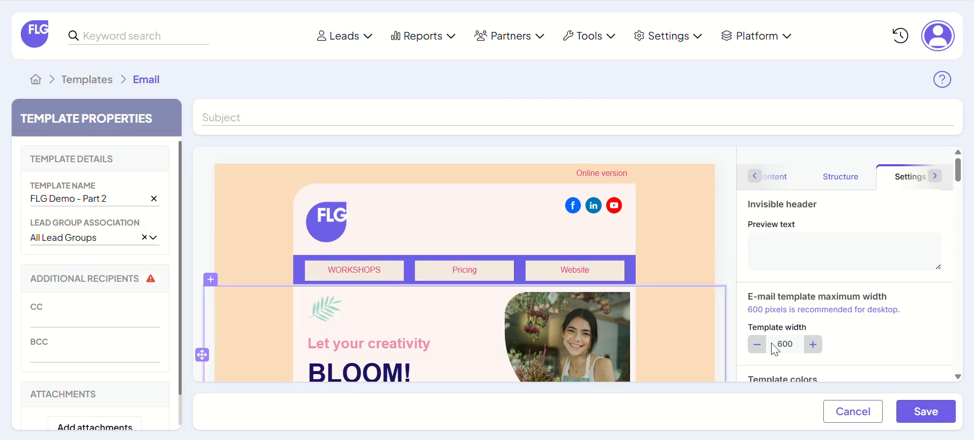
scroll(854, 265, down, 3)
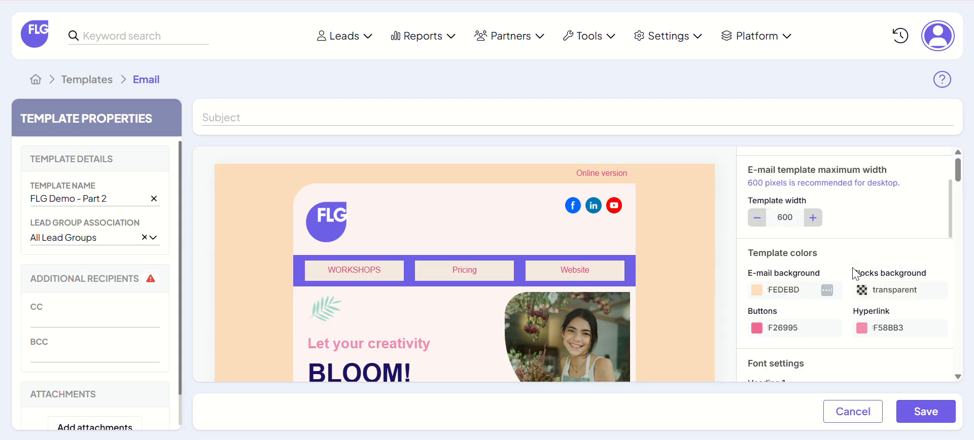
scroll(847, 289, down, 3)
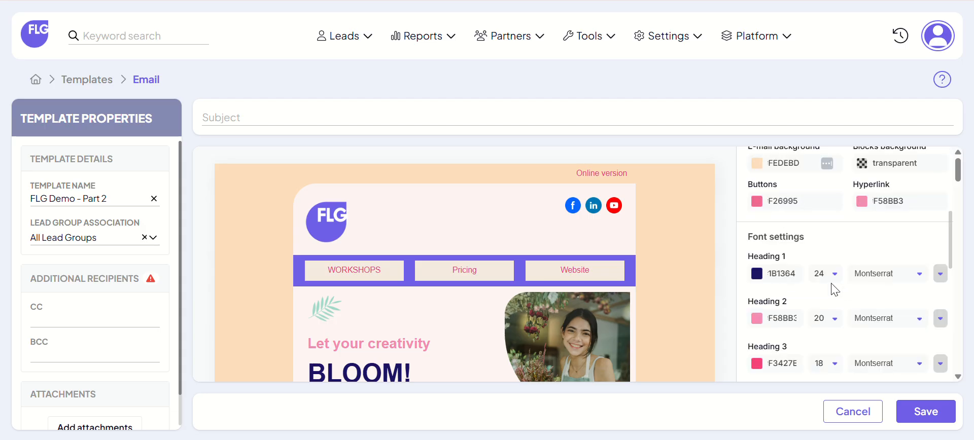
click(758, 165)
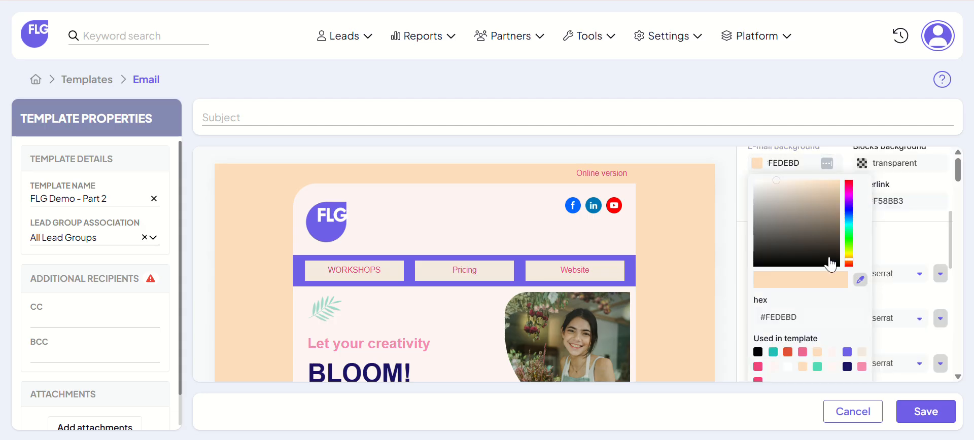
click(846, 351)
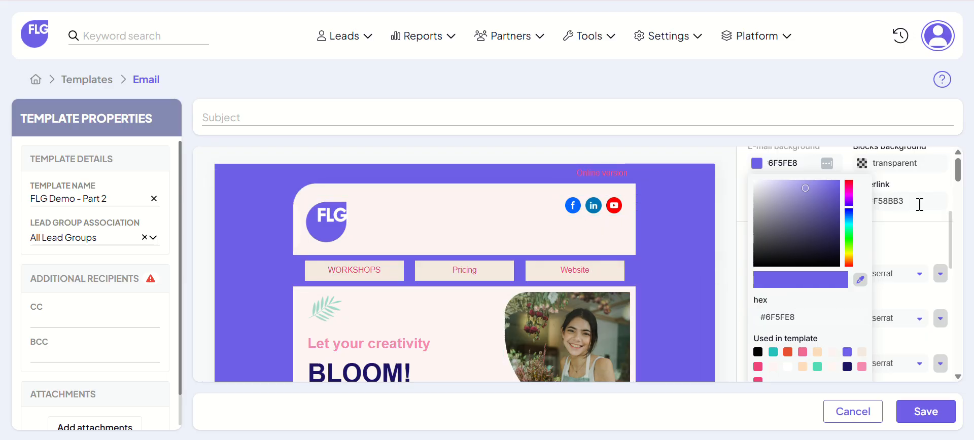
click(951, 181)
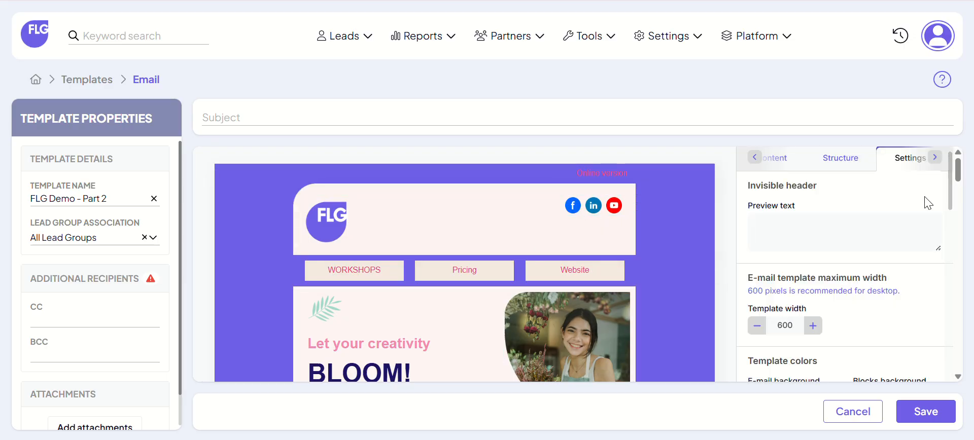
Step: Set the template's default button color to light purple D5A9EE
scroll(894, 234, down, 5)
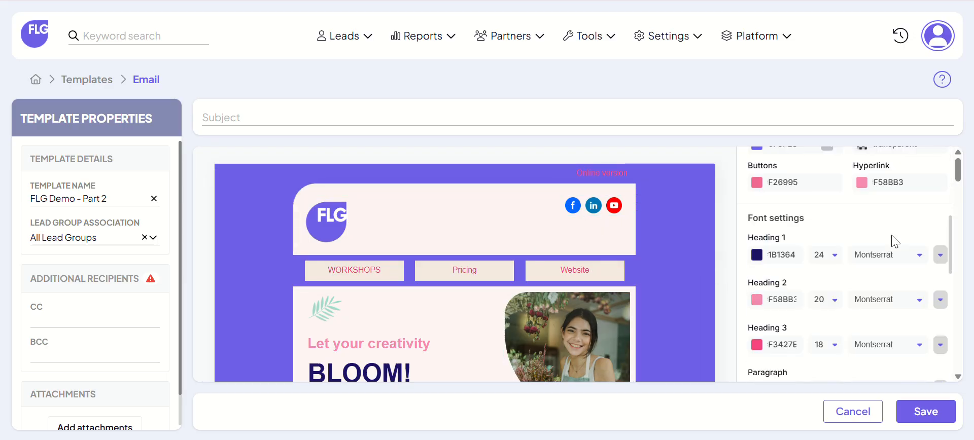
click(759, 184)
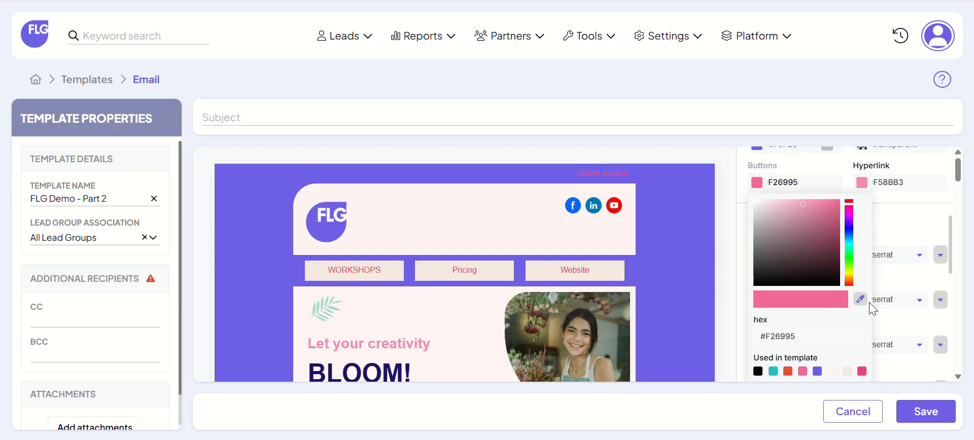
click(844, 222)
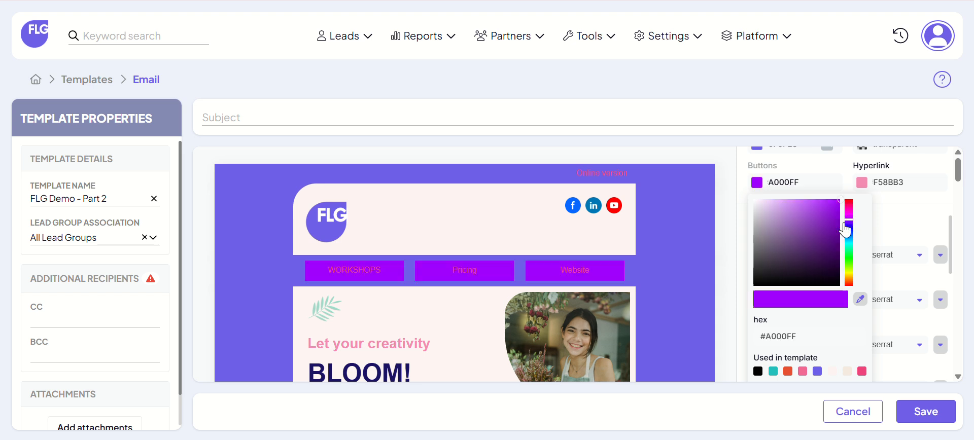
click(779, 206)
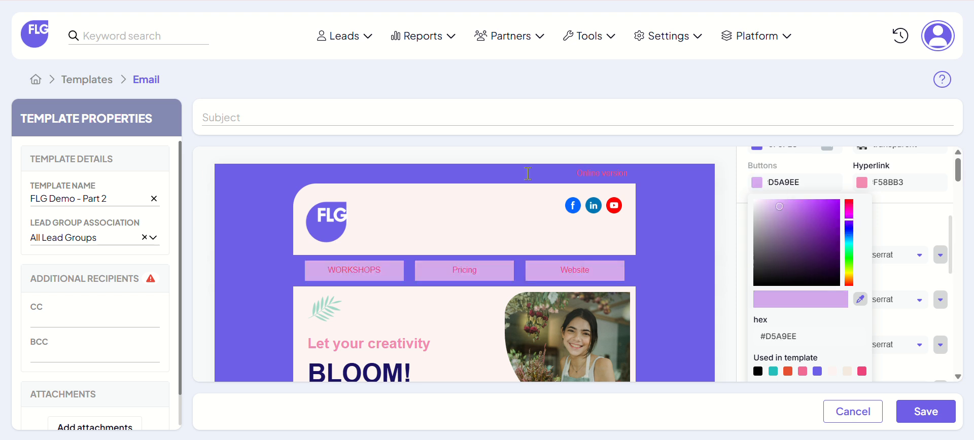
click(903, 235)
right_click(877, 204)
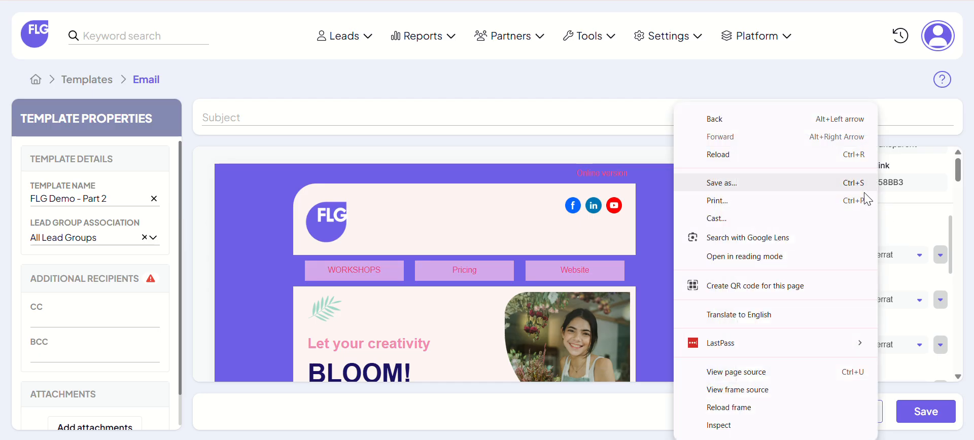
click(910, 236)
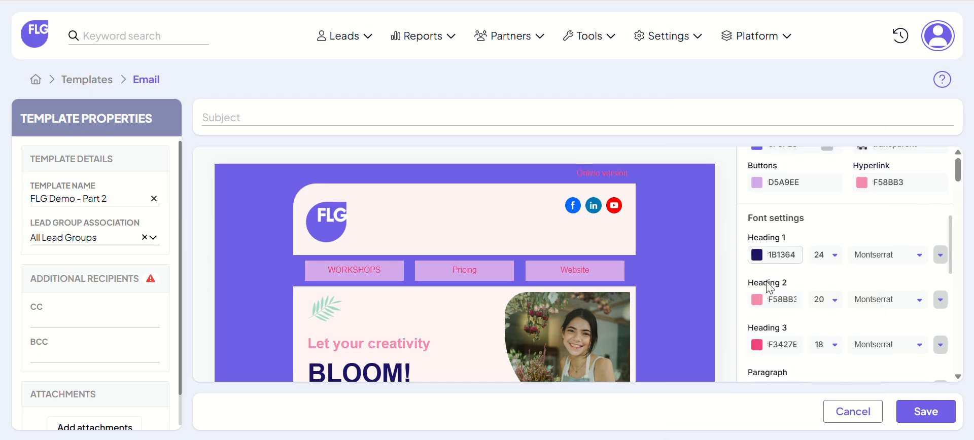
Step: Set the Heading 2 font color to the template's purple 6F5FE8
click(756, 300)
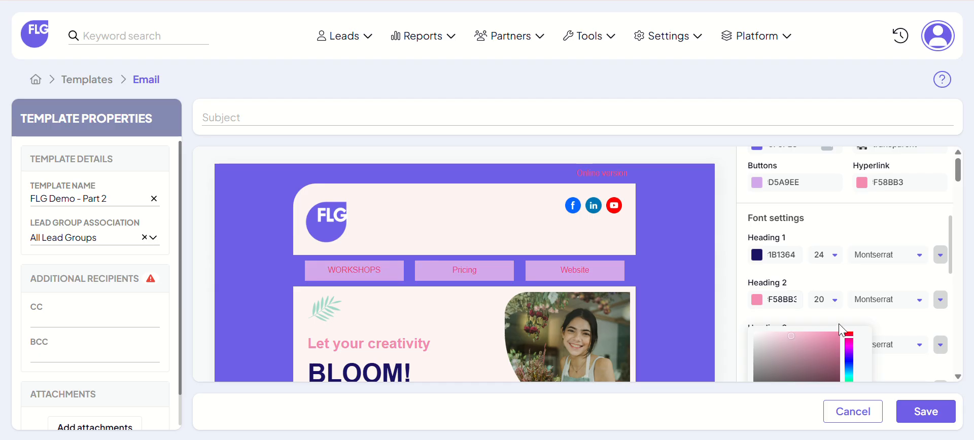
scroll(842, 324, down, 5)
click(817, 251)
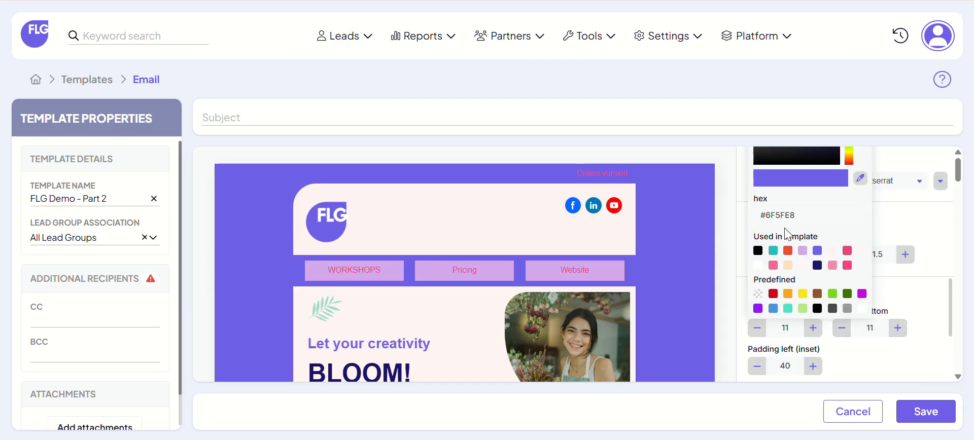
click(938, 241)
Step: Set the Heading 3 font color to the template's purple 6F5FE8
scroll(809, 238, up, 3)
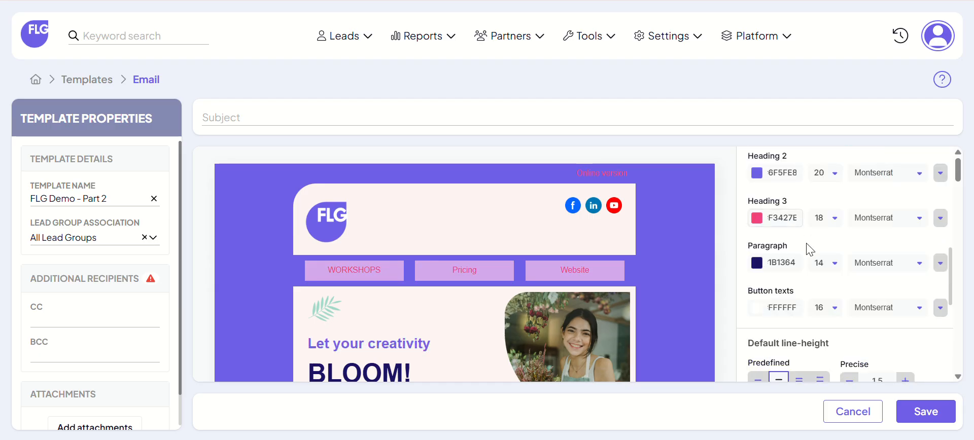
click(755, 224)
scroll(898, 343, down, 3)
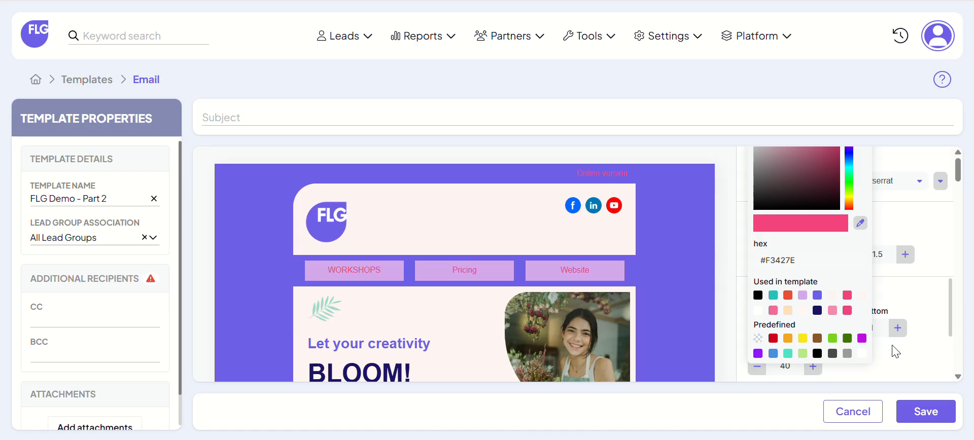
click(817, 295)
click(913, 280)
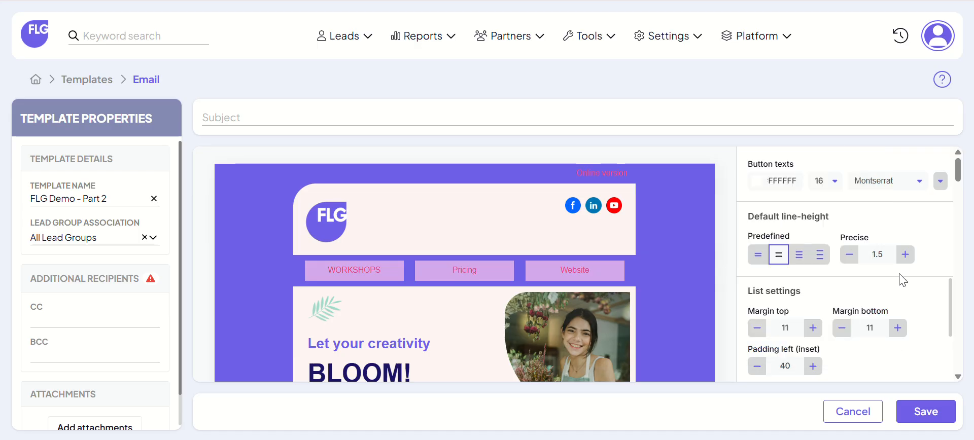
Step: Set the Paragraph font color to the same purple as the Heading 2 and Heading 3 text
scroll(819, 268, up, 3)
click(762, 264)
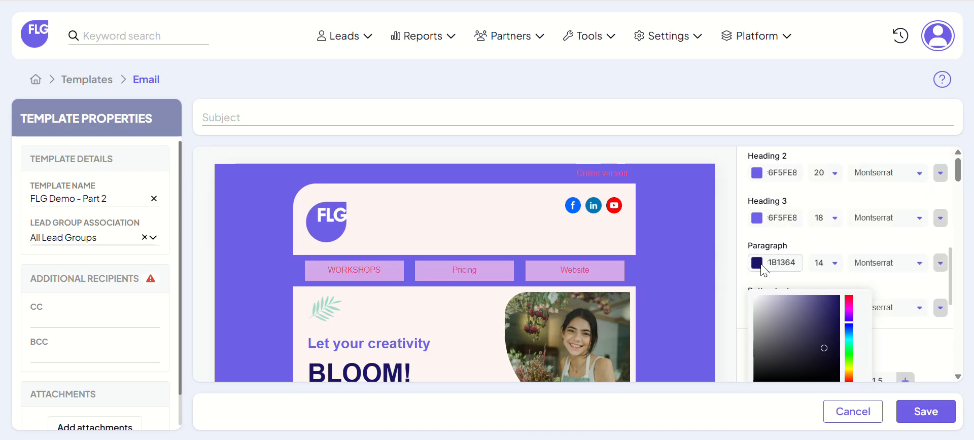
scroll(895, 304, down, 3)
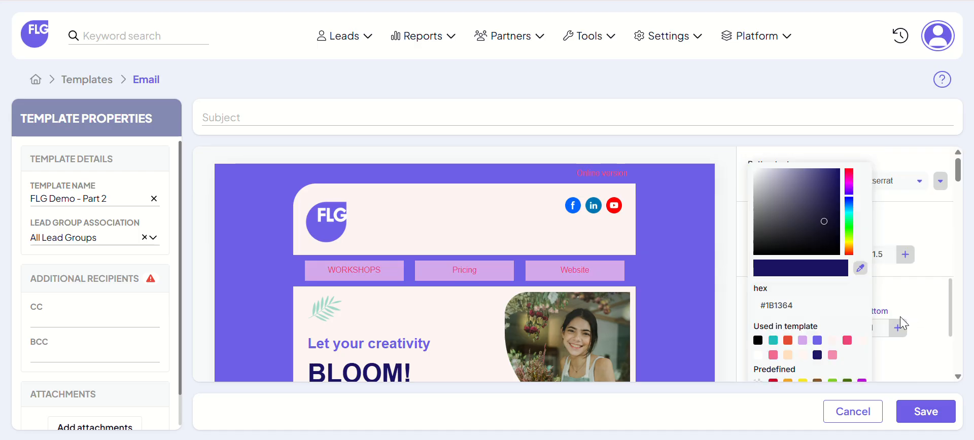
click(817, 340)
click(924, 277)
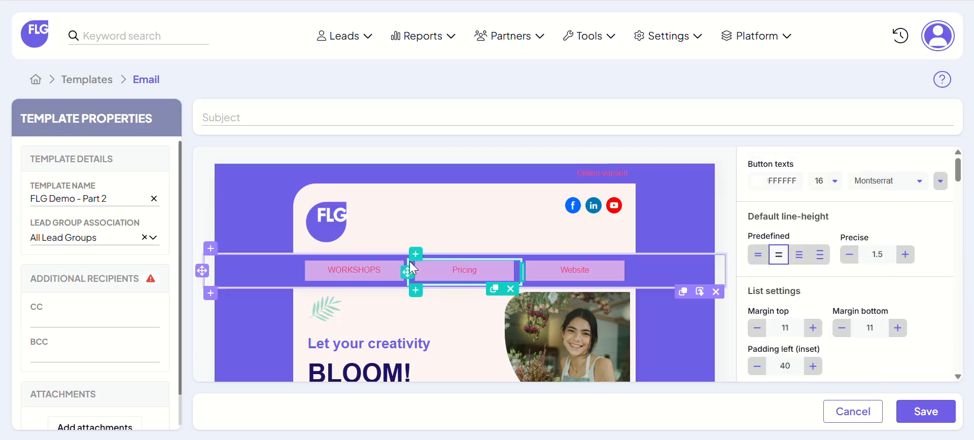
Step: Review the new colors across the email's sections, the template color and font settings, and the Romantic Wreaths image's properties
scroll(565, 263, down, 3)
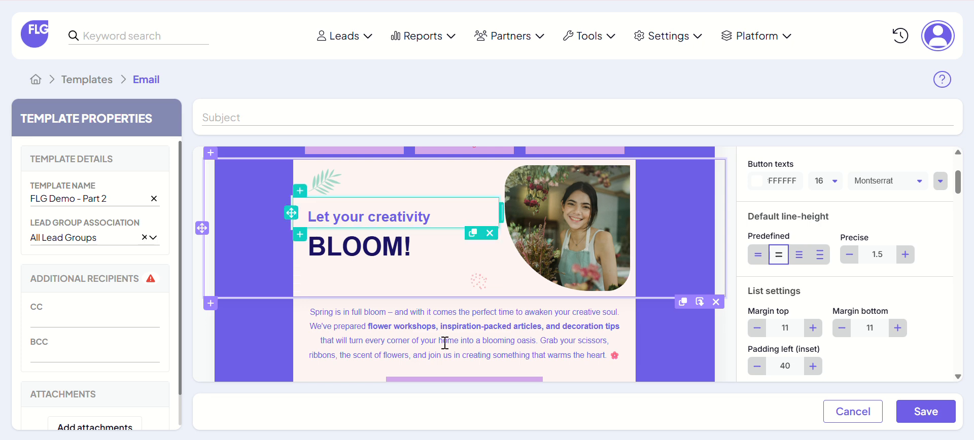
scroll(538, 355, down, 3)
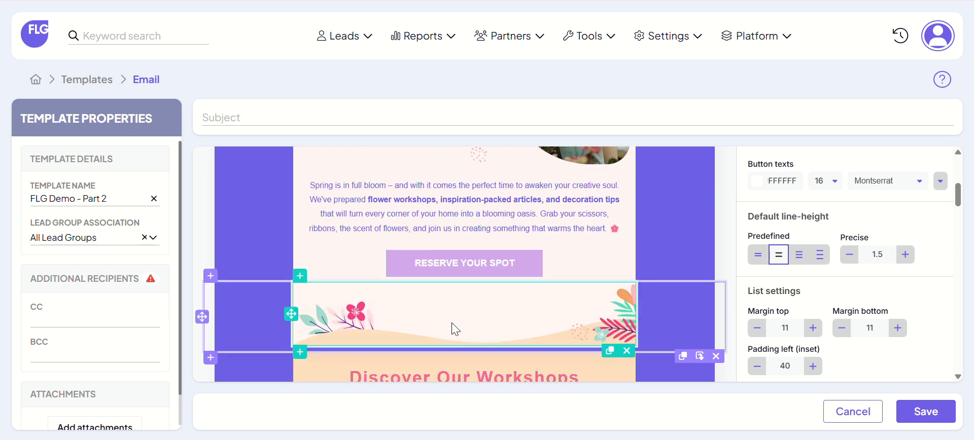
scroll(456, 331, down, 6)
scroll(509, 332, down, 7)
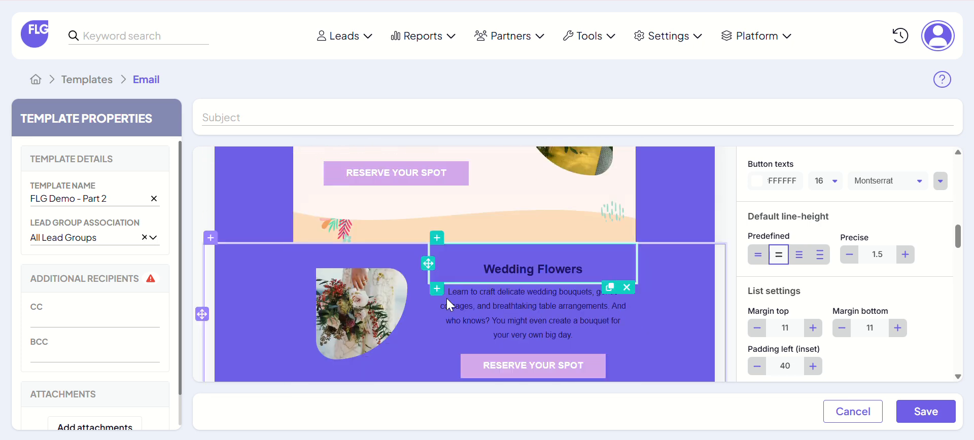
scroll(839, 244, up, 5)
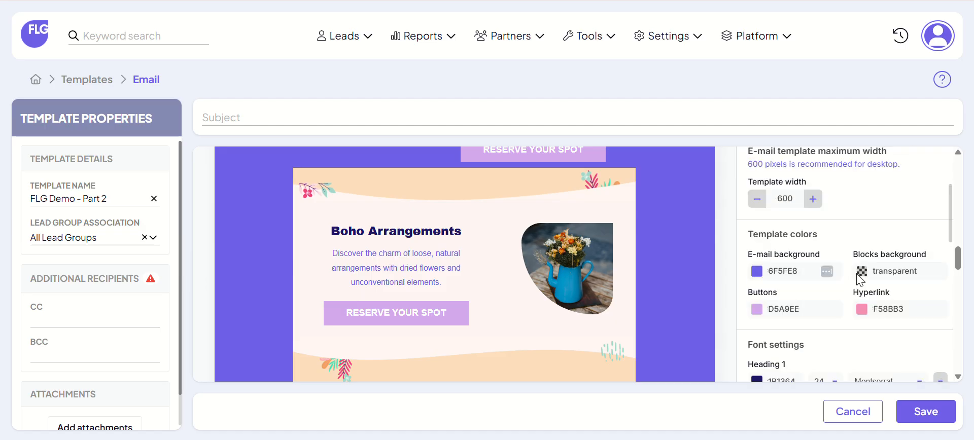
scroll(864, 284, down, 3)
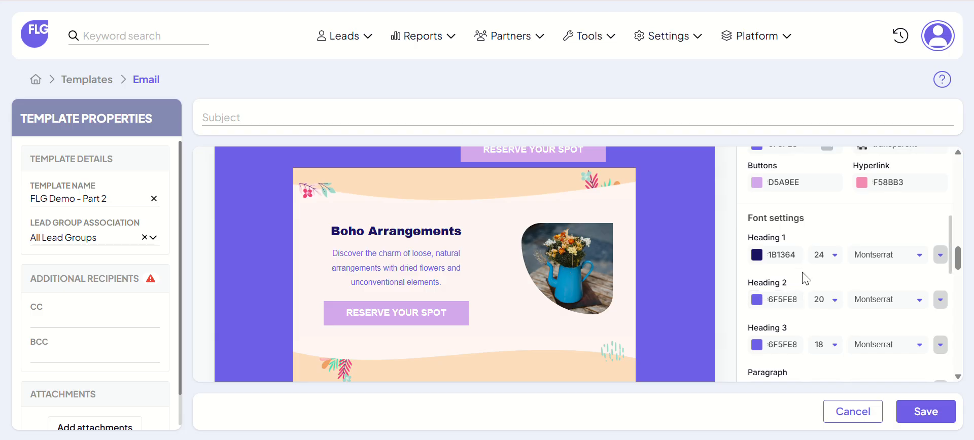
scroll(830, 304, down, 3)
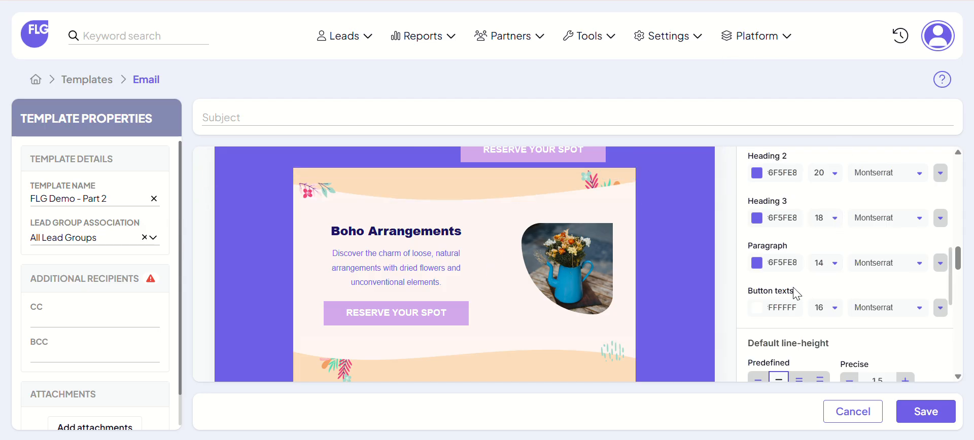
scroll(631, 301, up, 5)
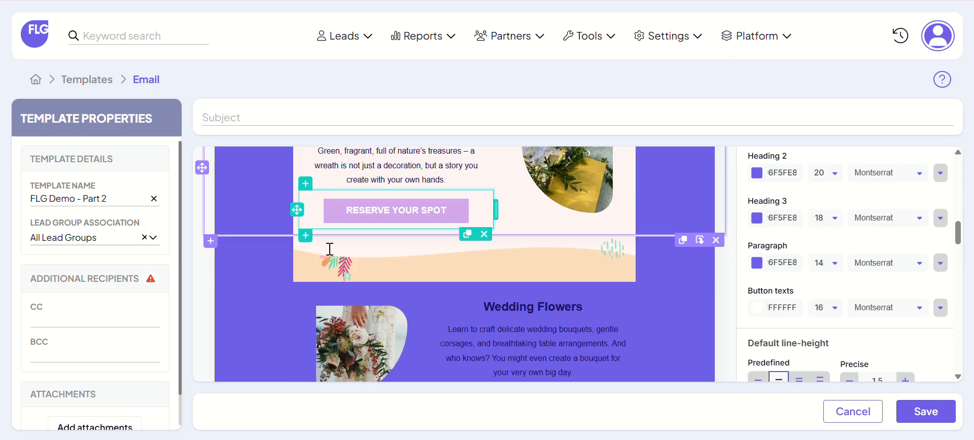
scroll(542, 261, up, 3)
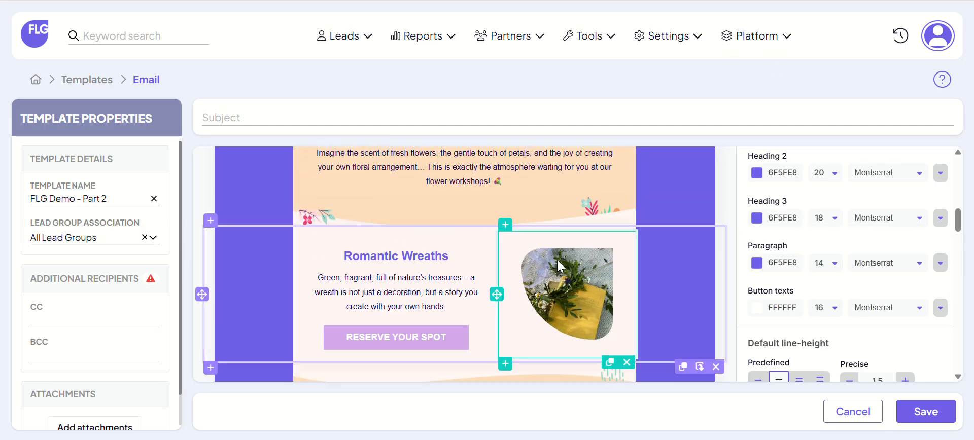
click(579, 275)
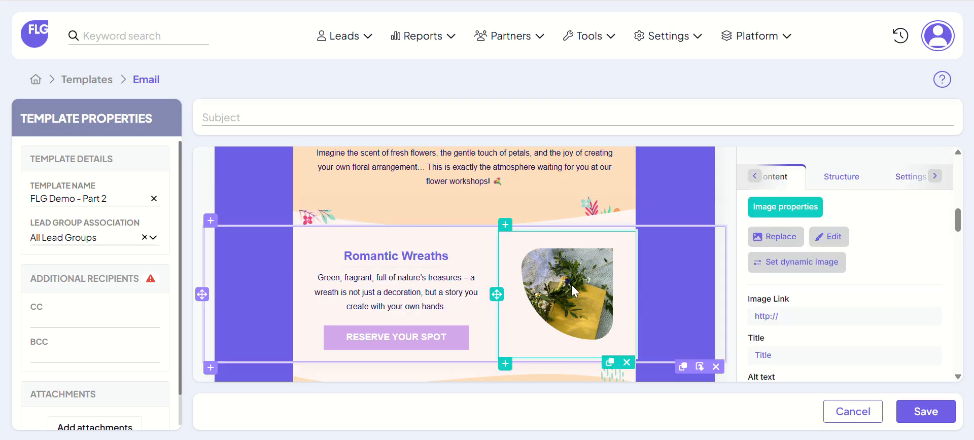
Step: Add a new line reading "Hi" above the paragraph that begins "Spring is in full bloom"
scroll(573, 273, up, 3)
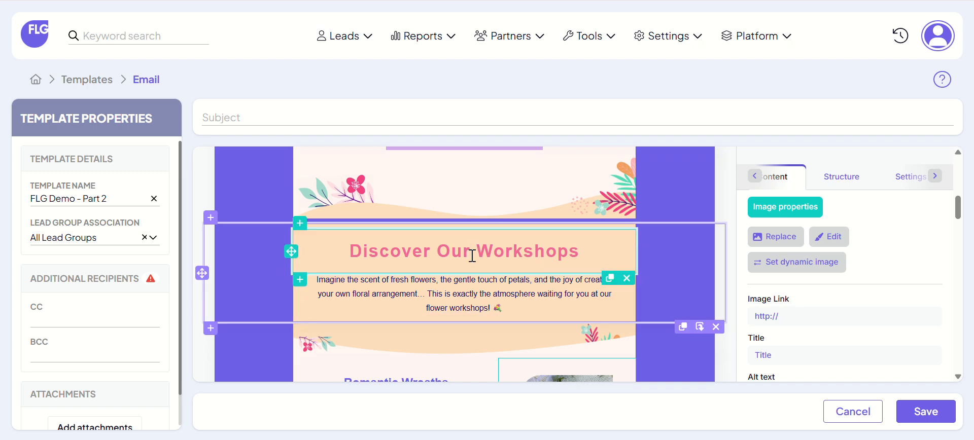
scroll(489, 263, up, 5)
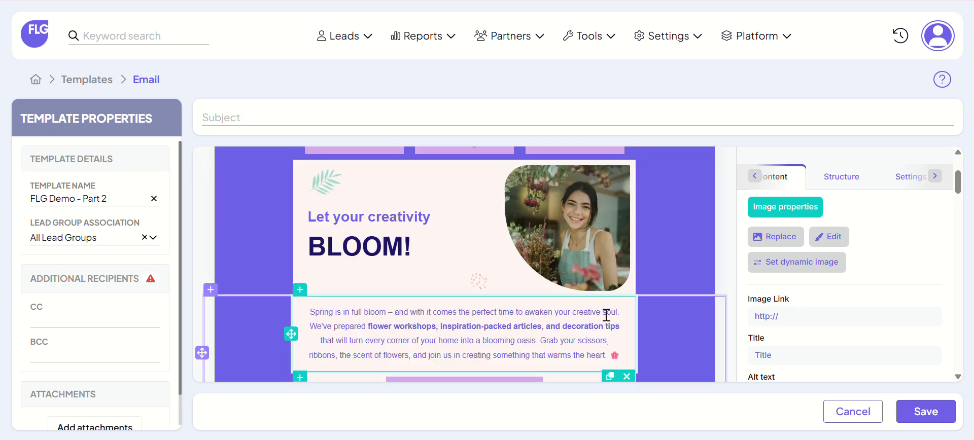
scroll(519, 277, down, 3)
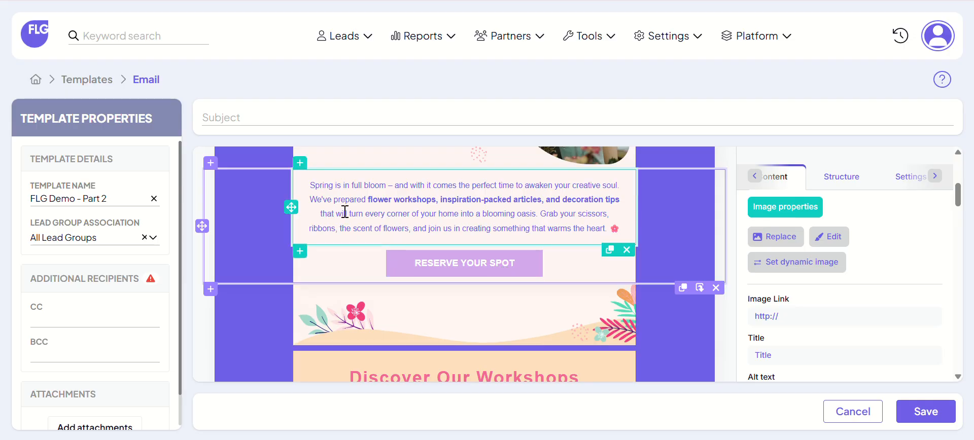
click(309, 184)
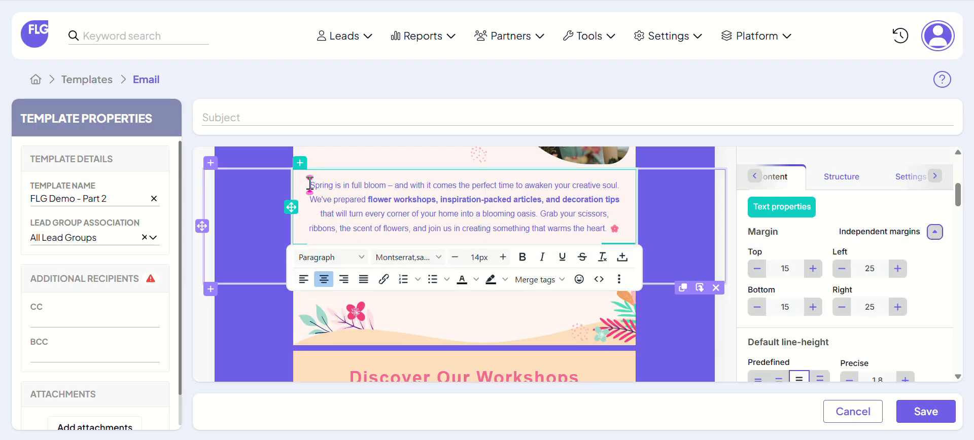
key(Return)
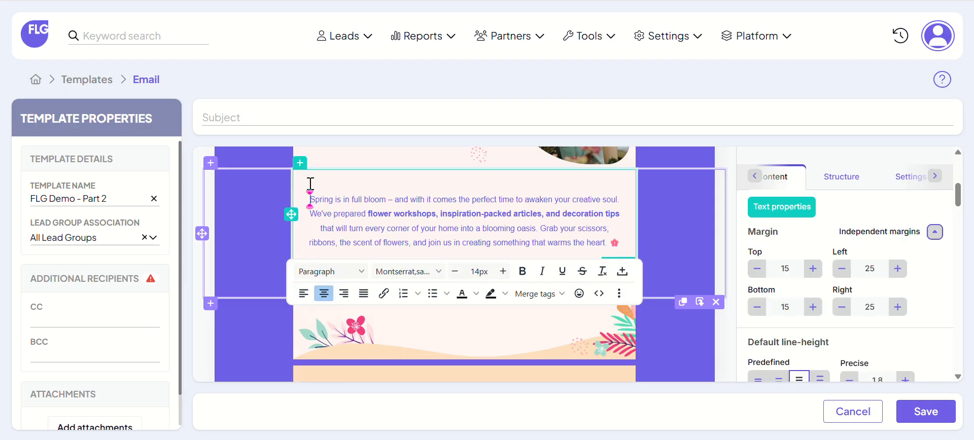
click(441, 183)
text(Hi)
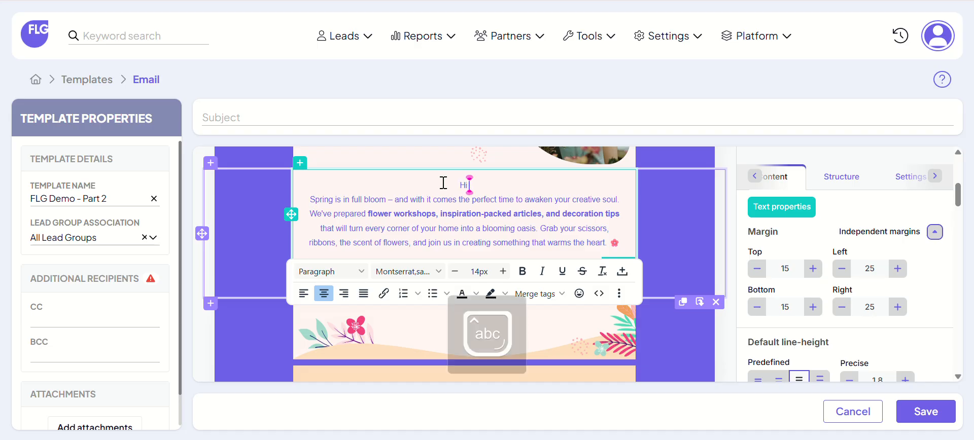
Step: Complete the greeting with the lead's first name merge tag {LEAD_FIRST_NAME} and a comma, followed by a blank line before the paragraph
click(555, 294)
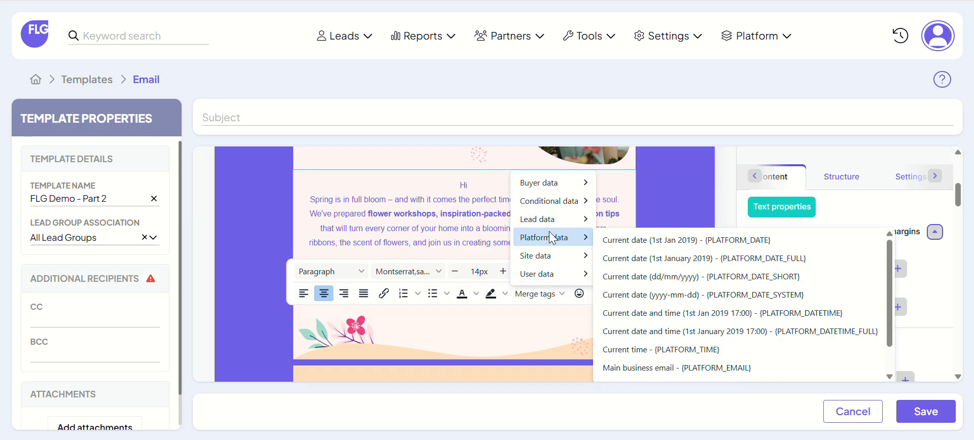
mouse_move(549, 224)
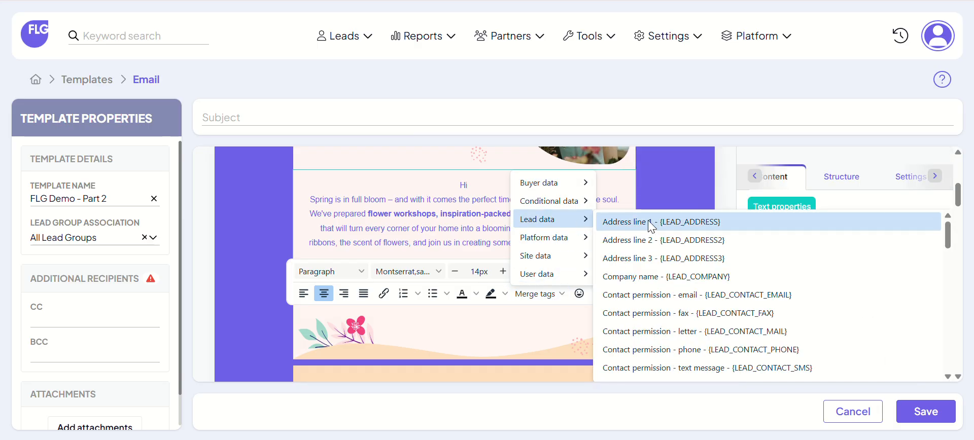
mouse_move(572, 275)
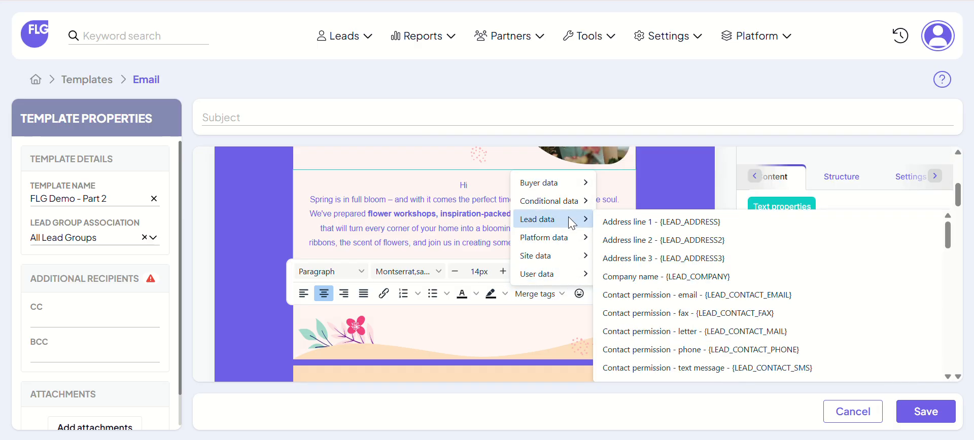
scroll(643, 306, down, 2)
scroll(642, 304, down, 3)
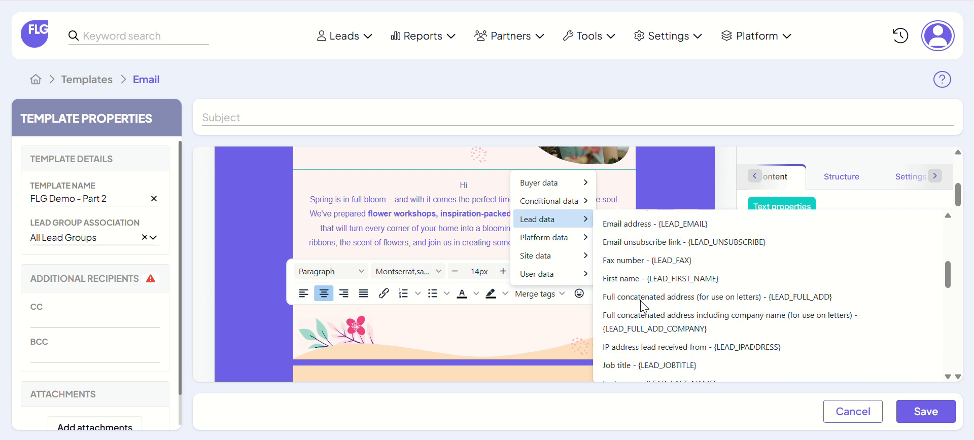
click(655, 279)
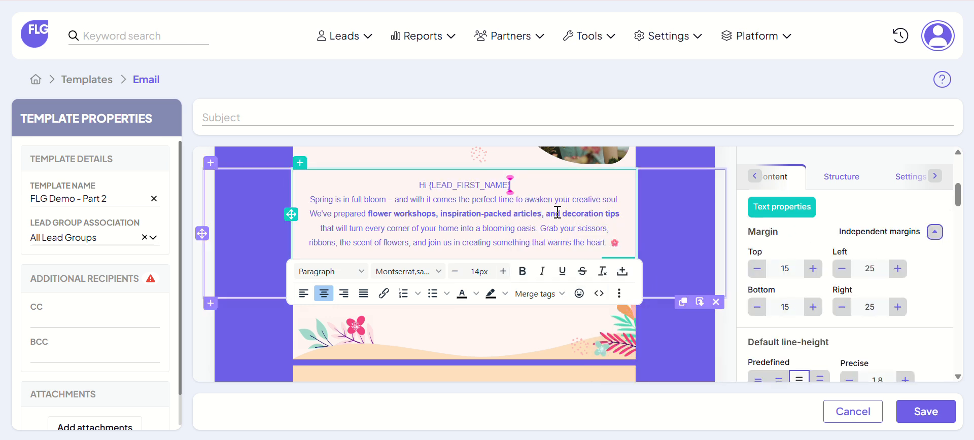
text(,)
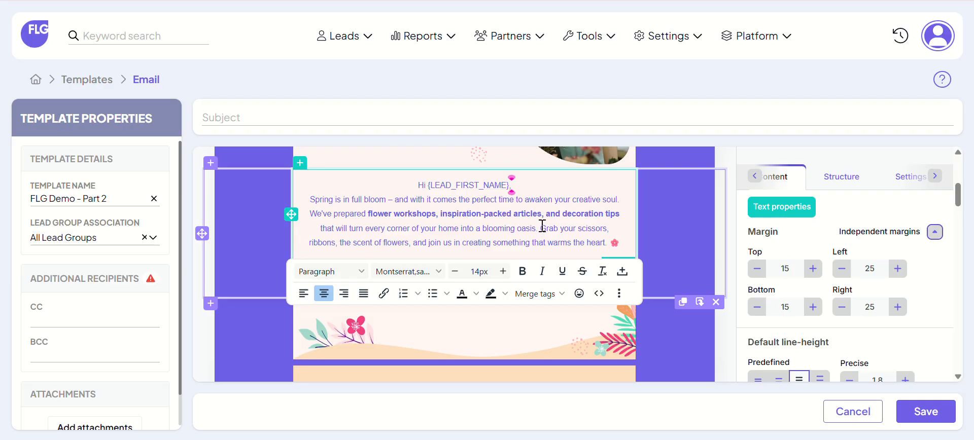
key(Return)
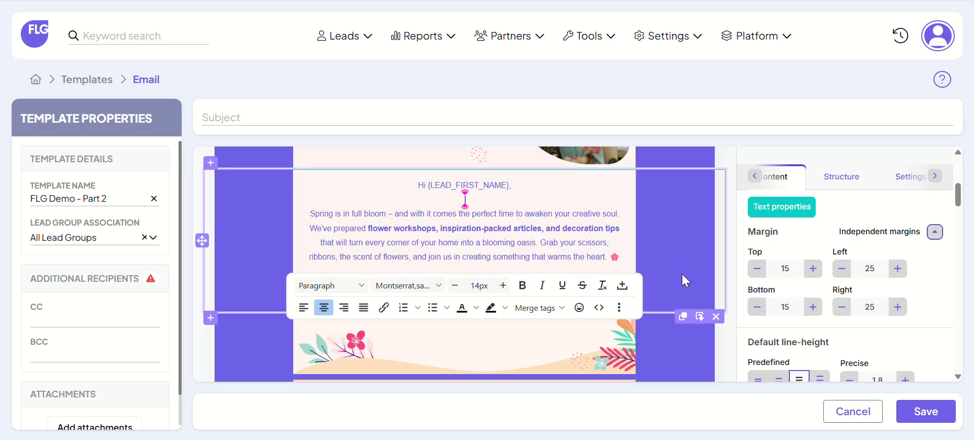
click(729, 274)
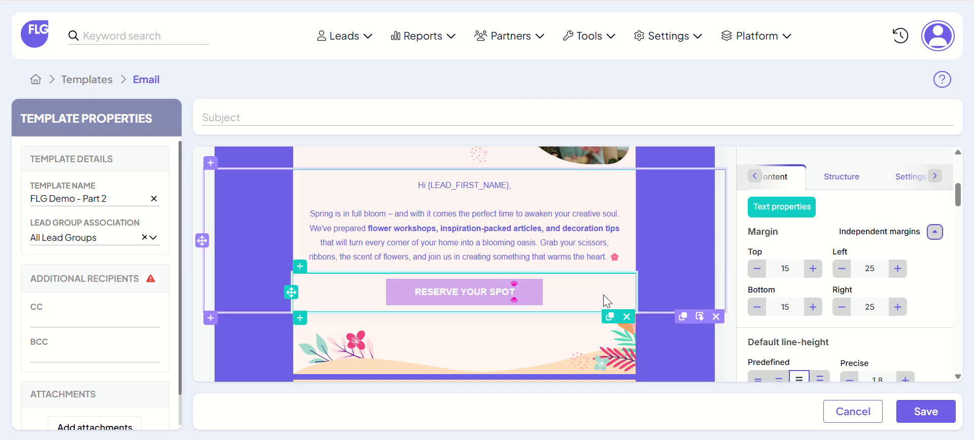
Step: Set the background color of the "Discover Our Workshops" structure to the template's purple 6F5FE8
scroll(560, 302, down, 5)
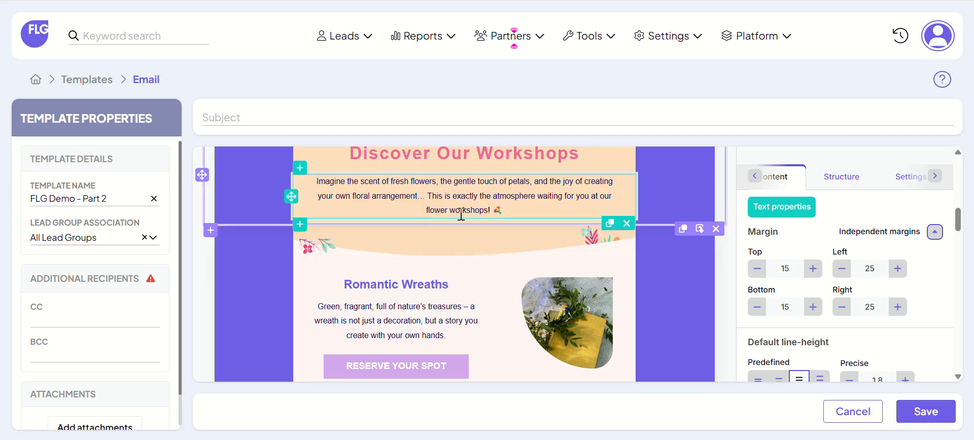
scroll(662, 199, up, 3)
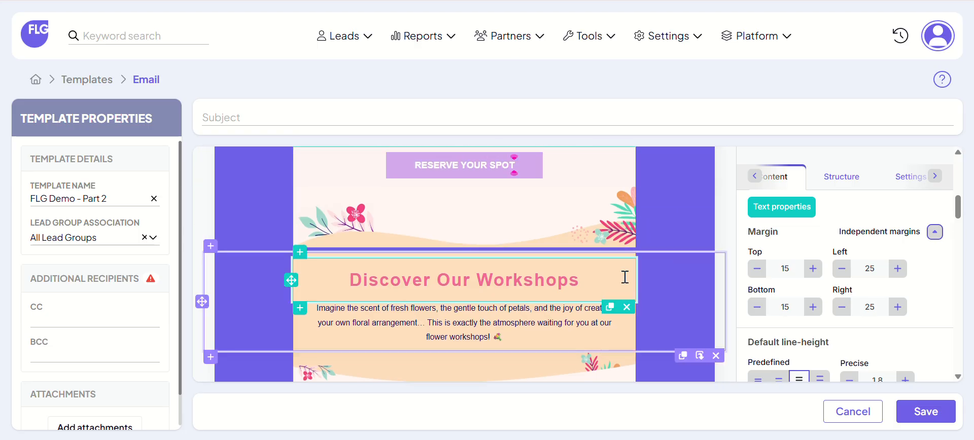
click(656, 308)
click(842, 248)
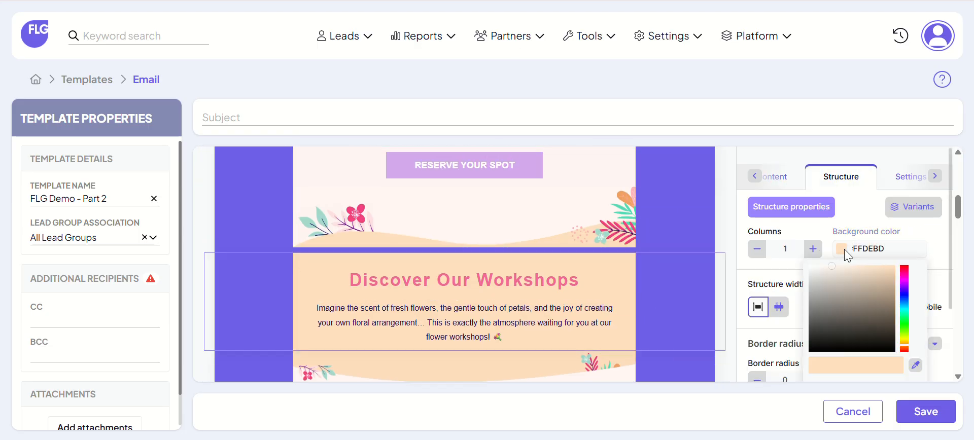
scroll(870, 327, down, 3)
click(872, 311)
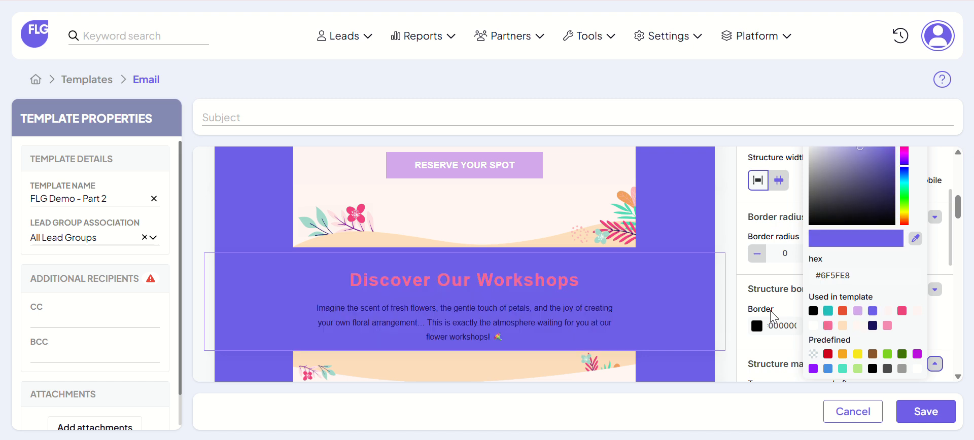
Step: Make the floral banner image directly below the "Discover Our Workshops" section fluid on mobile
scroll(699, 302, down, 3)
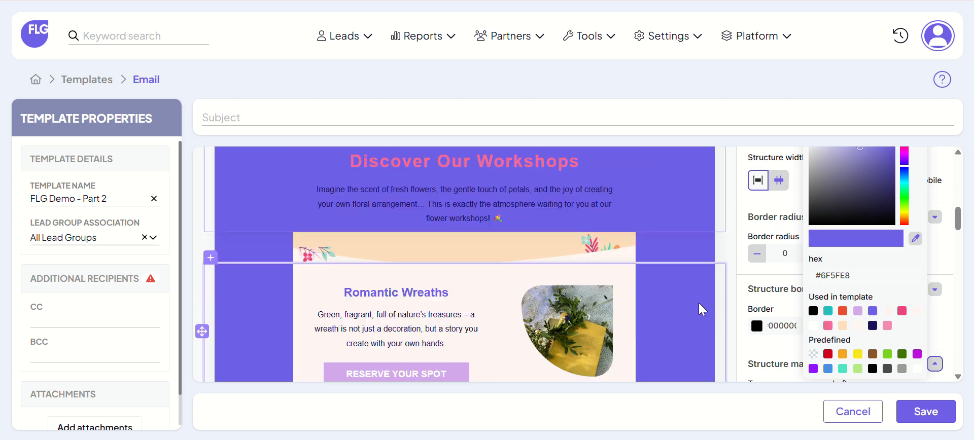
click(535, 243)
scroll(852, 261, down, 5)
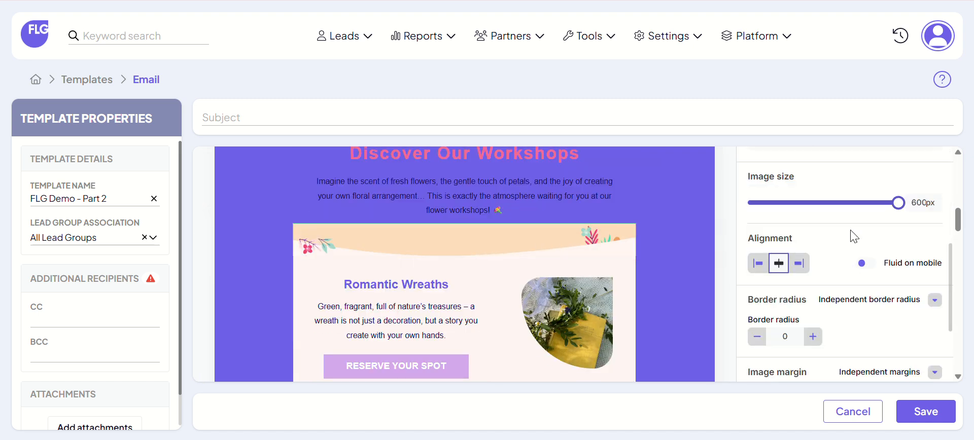
drag(898, 202, 917, 217)
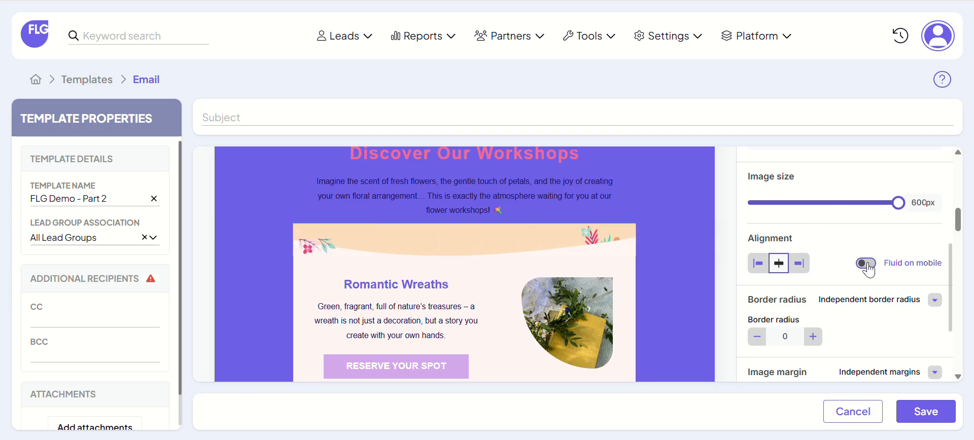
scroll(868, 274, down, 3)
scroll(863, 287, up, 3)
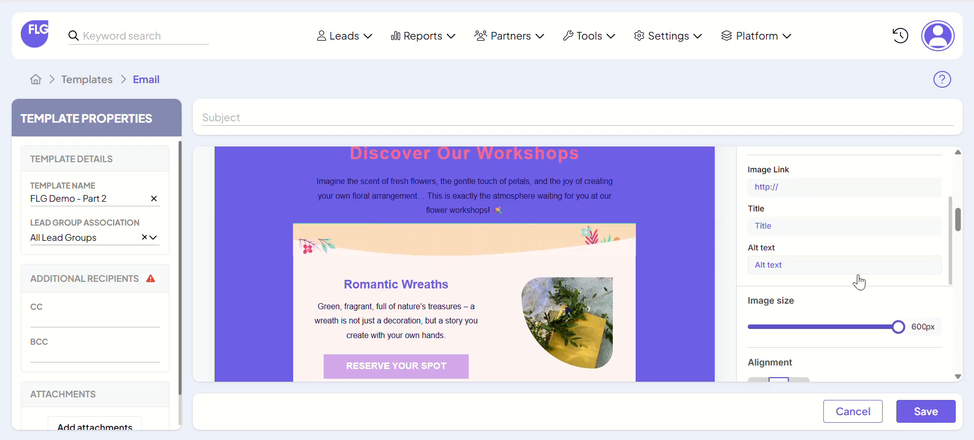
scroll(859, 284, down, 3)
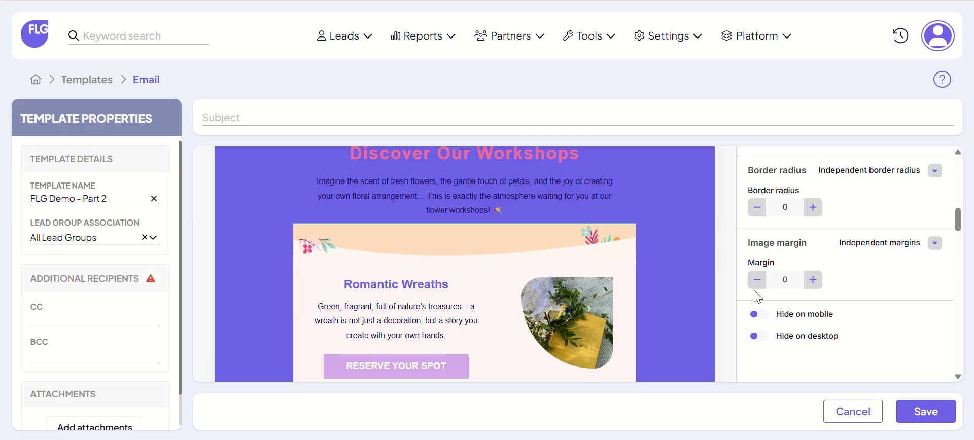
scroll(842, 278, up, 3)
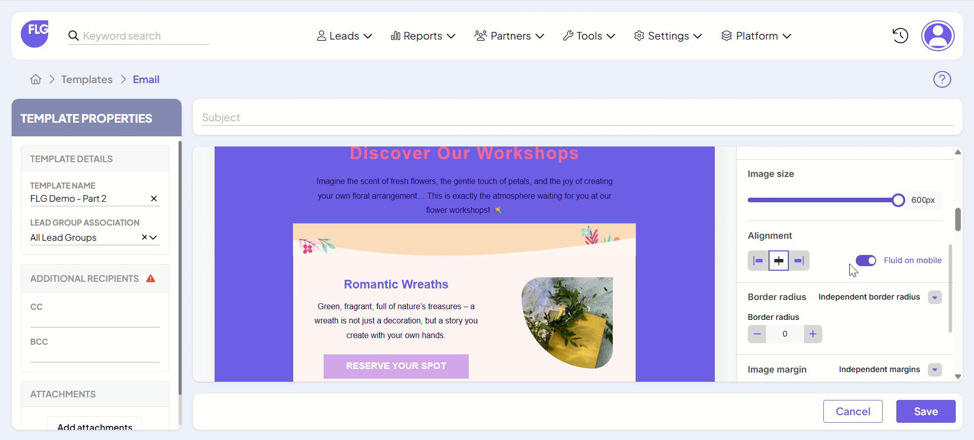
Step: Try the Hide on mobile and Hide on desktop options for the floral banner image, switching each back off
scroll(859, 277, down, 3)
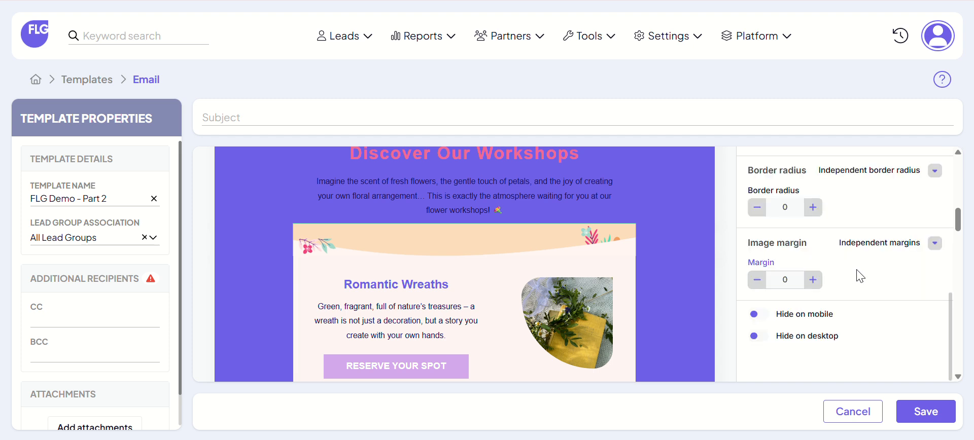
click(758, 315)
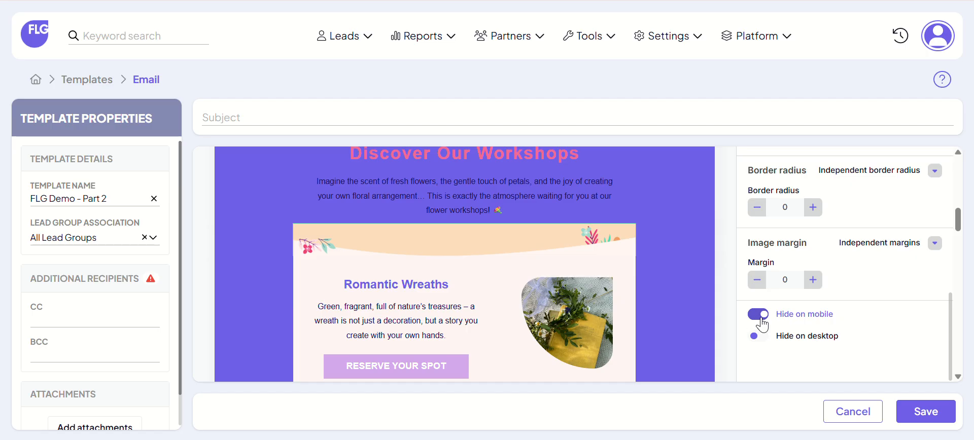
click(761, 319)
click(761, 339)
click(761, 339)
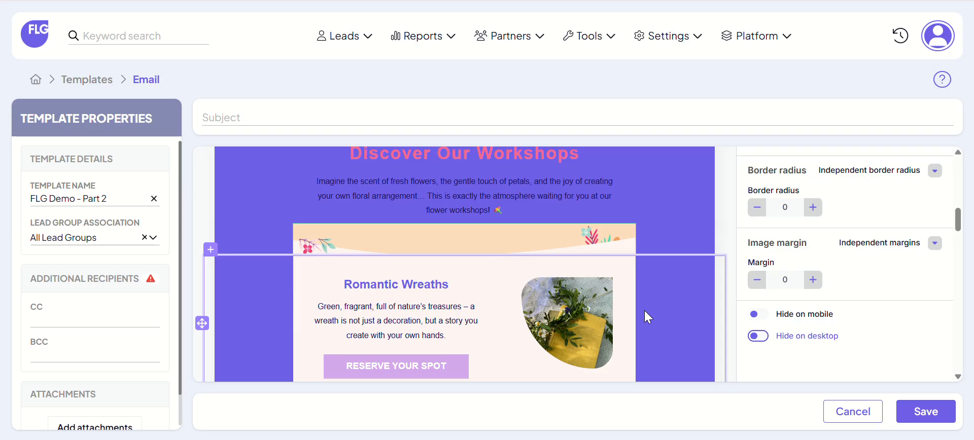
Step: Review the template color and font settings and the email's lower sections, and open the social networks block's properties
scroll(845, 266, up, 5)
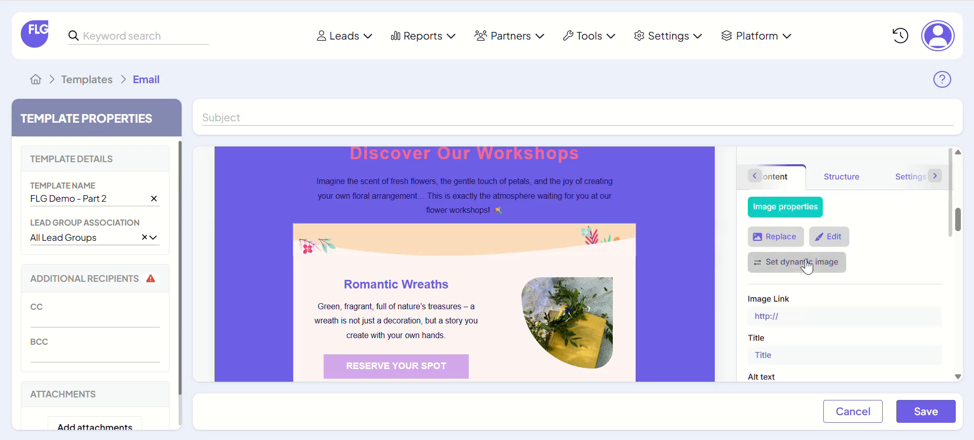
click(875, 177)
scroll(856, 261, down, 2)
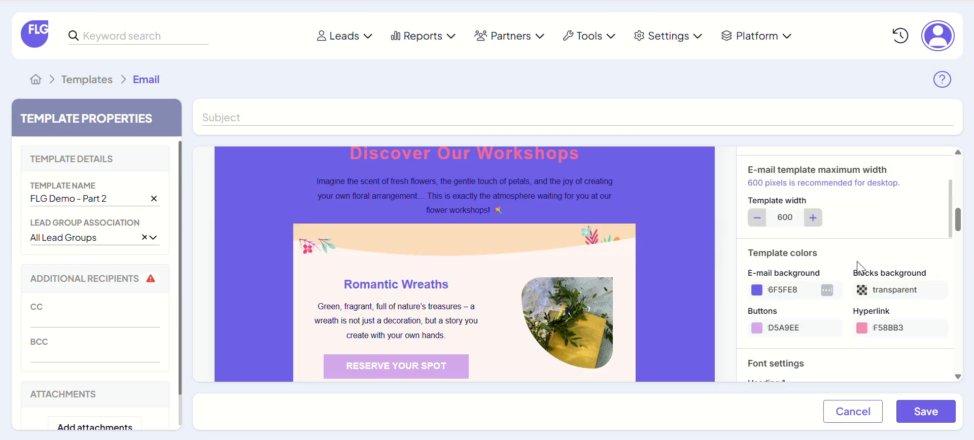
scroll(857, 260, down, 2)
scroll(540, 276, down, 6)
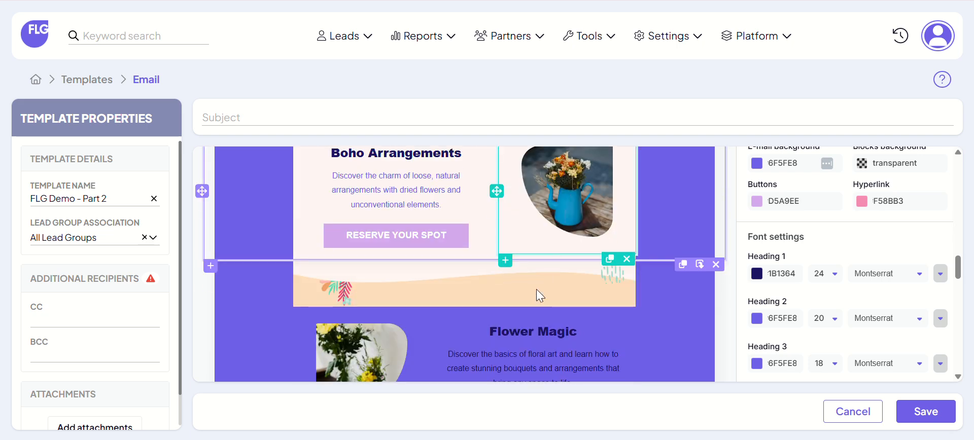
scroll(536, 292, down, 10)
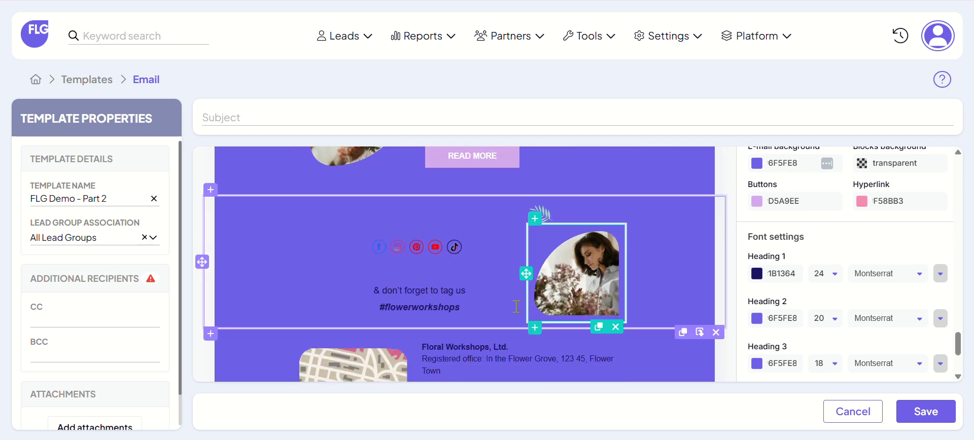
click(448, 247)
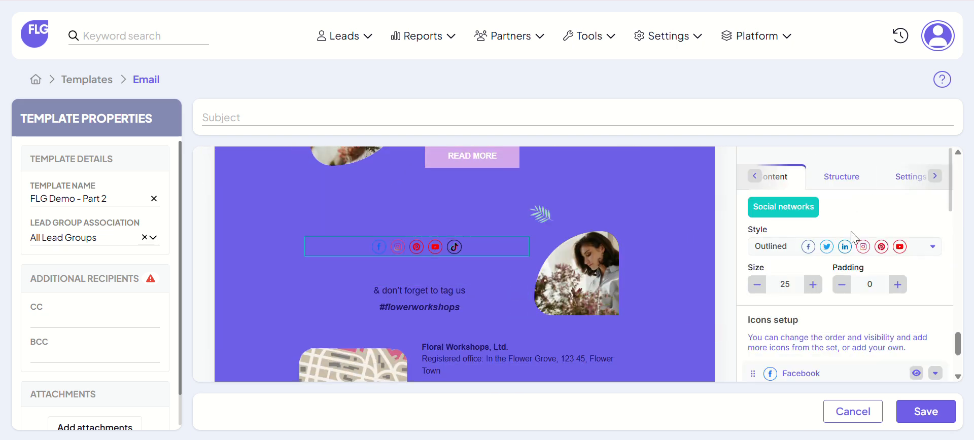